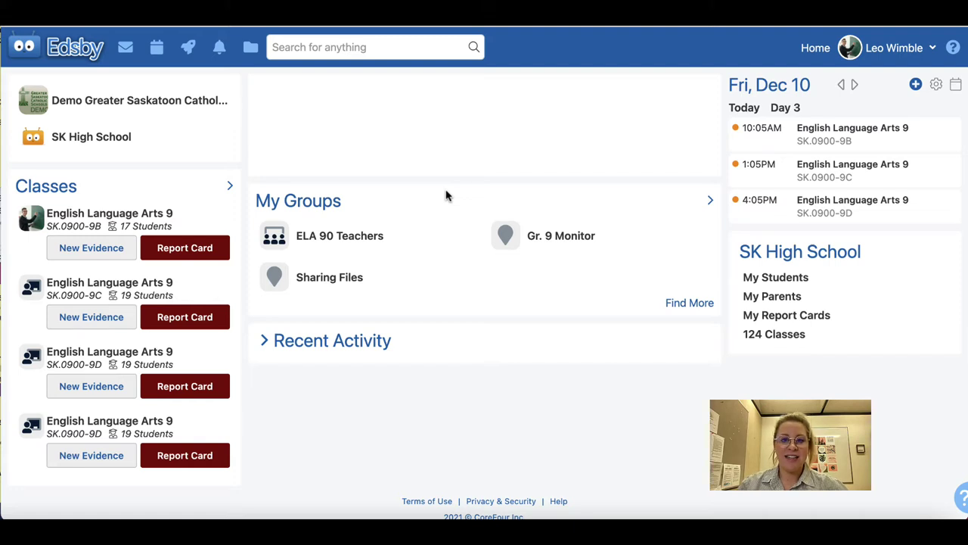
- Open Setup for English Language Arts 9 (SK.0900-9B) from the Additional Options menu
{"action": "left_click", "coordinate": [180, 227]}
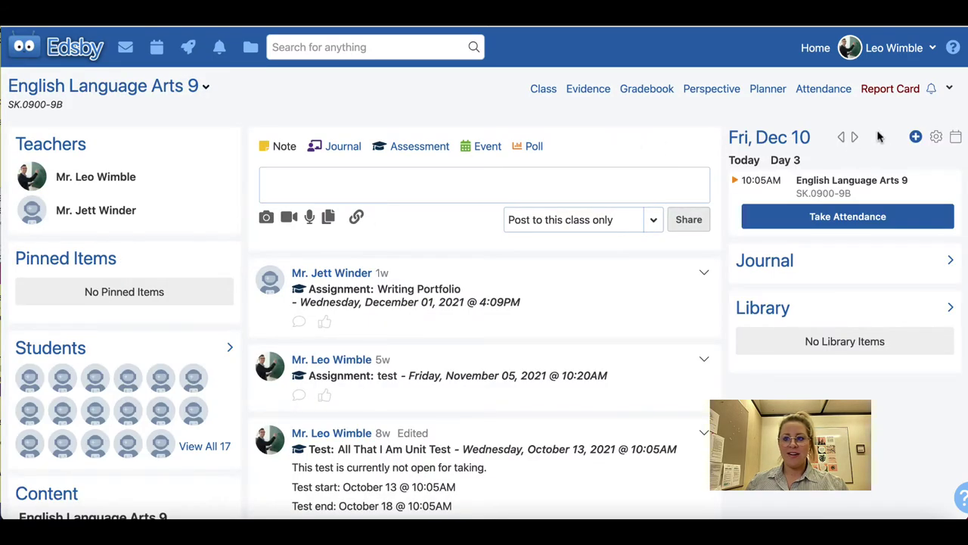
{"action": "left_click", "coordinate": [951, 90]}
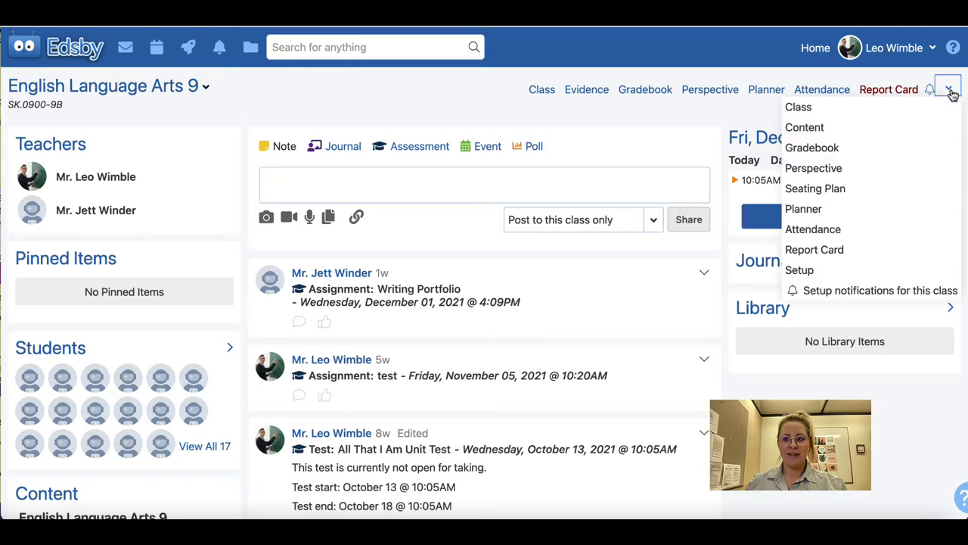
{"action": "left_click", "coordinate": [910, 269]}
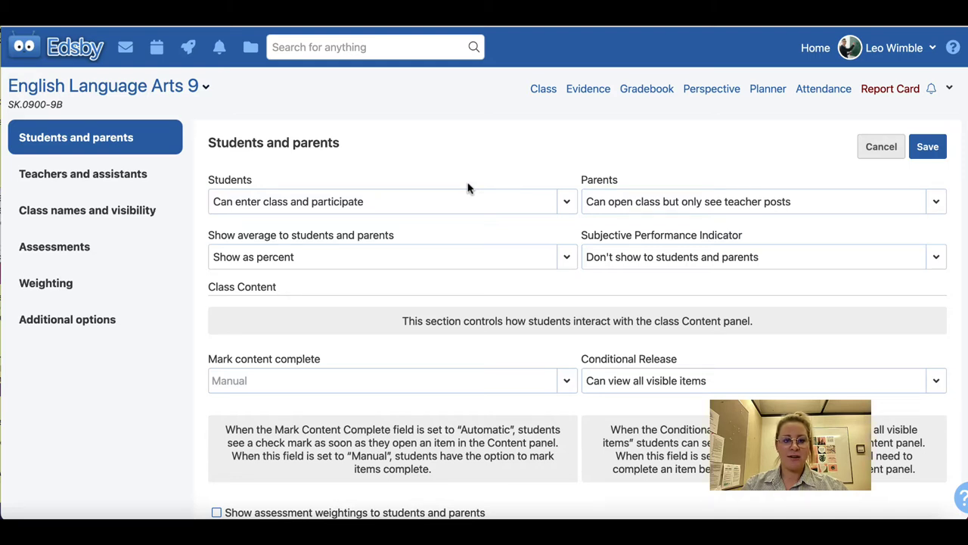
{"action": "left_click", "coordinate": [565, 204]}
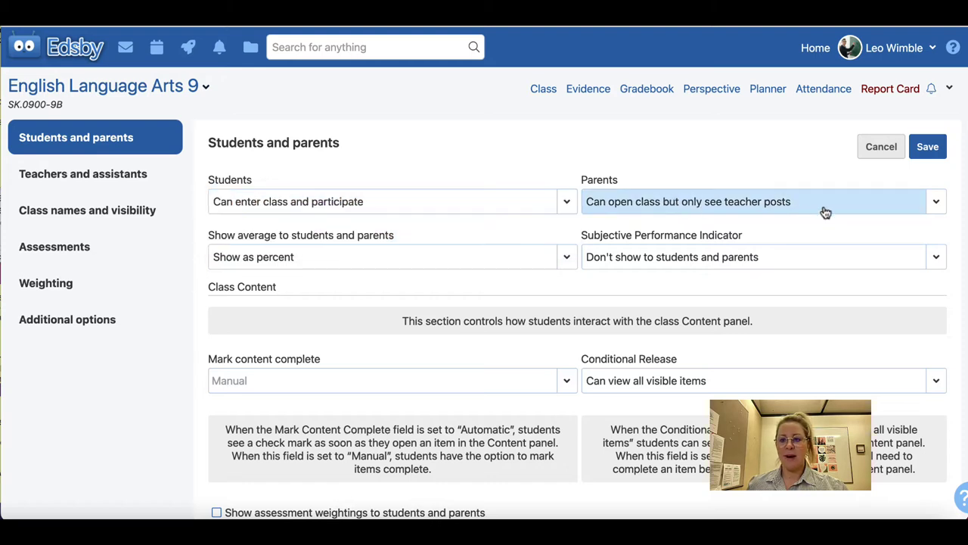
{"action": "left_click", "coordinate": [936, 203]}
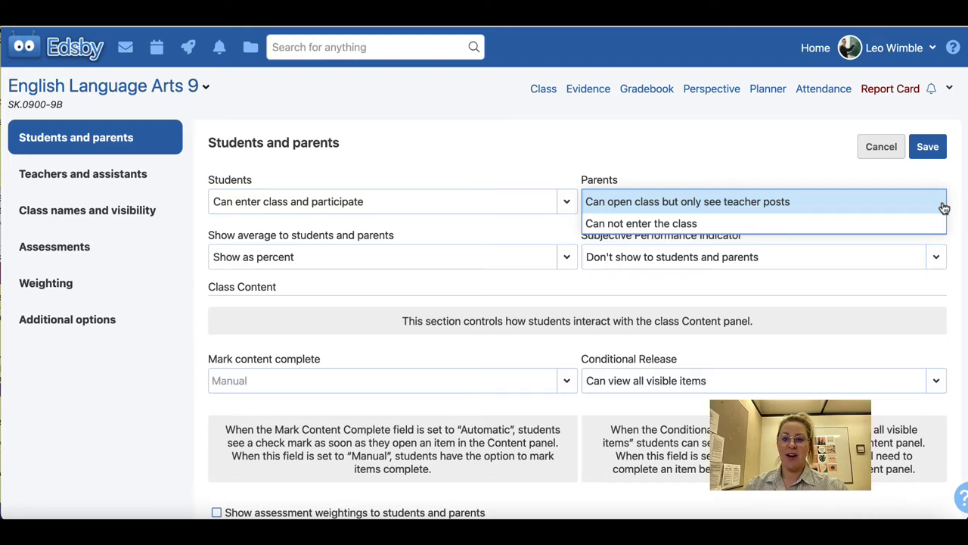
{"action": "left_click", "coordinate": [728, 166]}
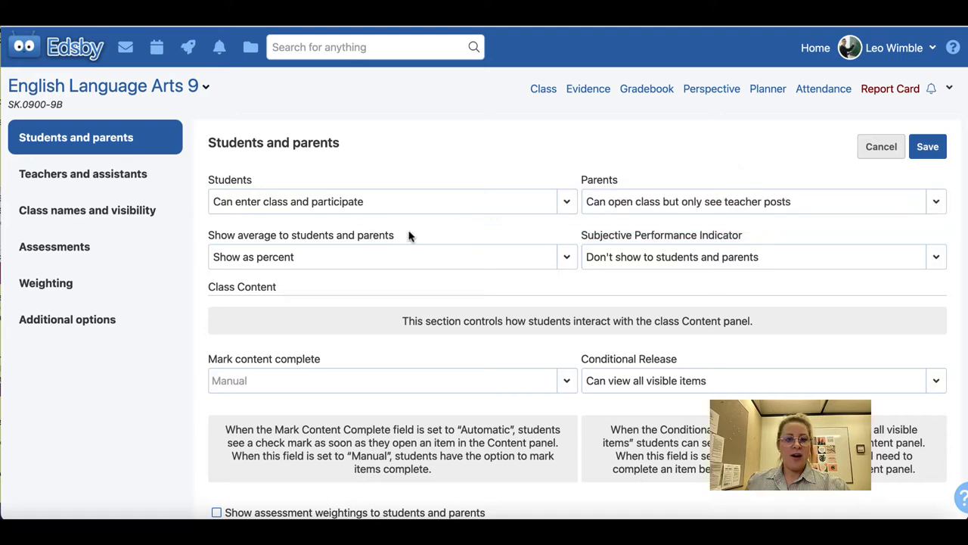
{"action": "left_click", "coordinate": [567, 257]}
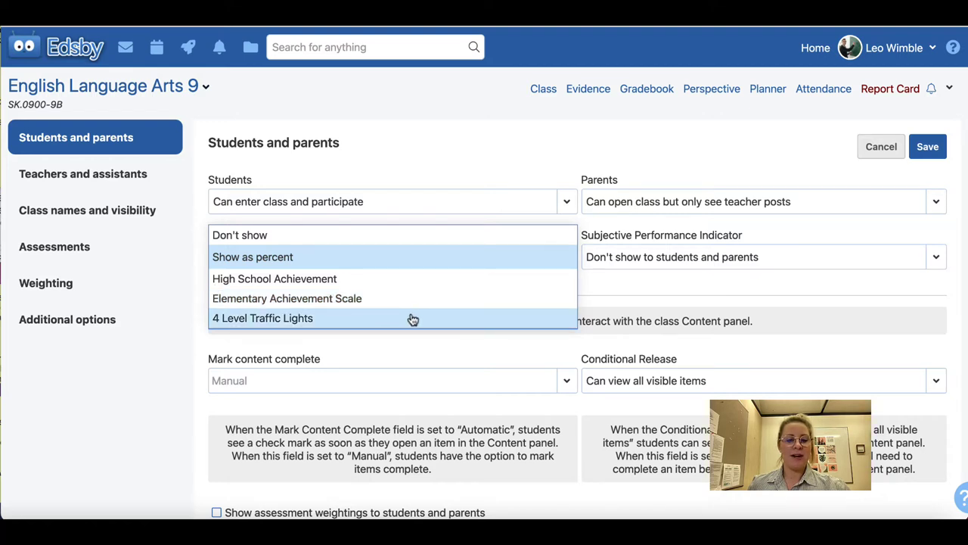
{"action": "left_click", "coordinate": [944, 267]}
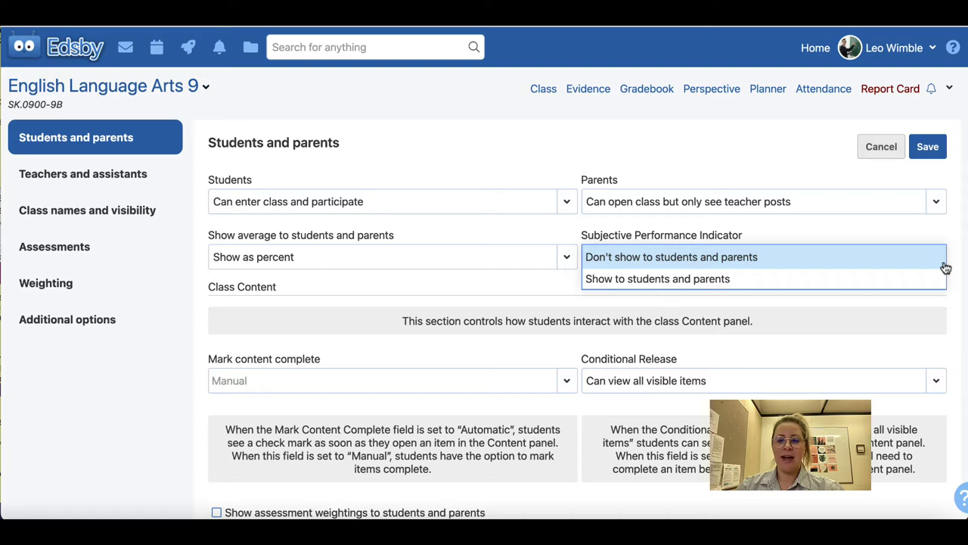
- Keep the performance indicator hidden, content completion Manual, and students viewing all visible items
{"action": "left_click", "coordinate": [944, 266]}
{"action": "scroll", "coordinate": [675, 208], "scroll_direction": "down", "scroll_amount": 1}
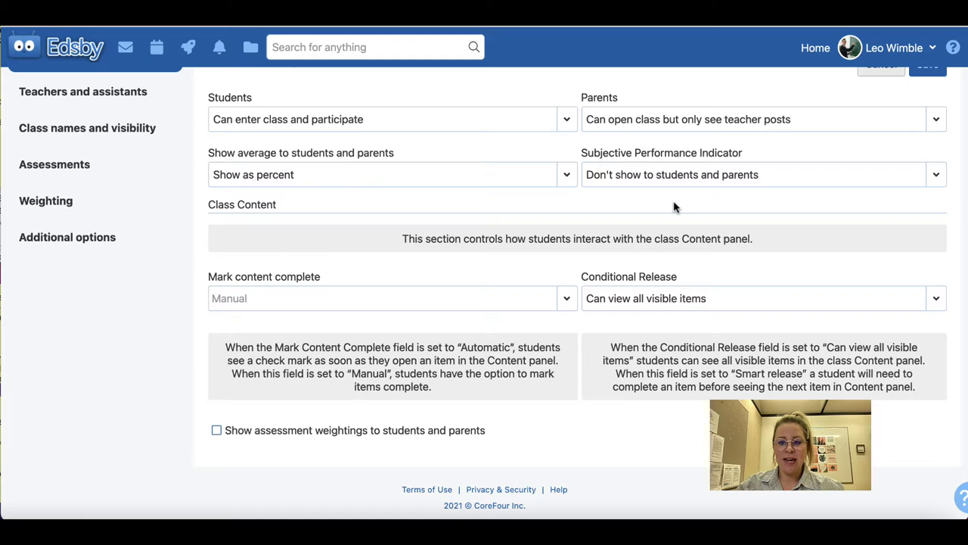
{"action": "left_click", "coordinate": [564, 302]}
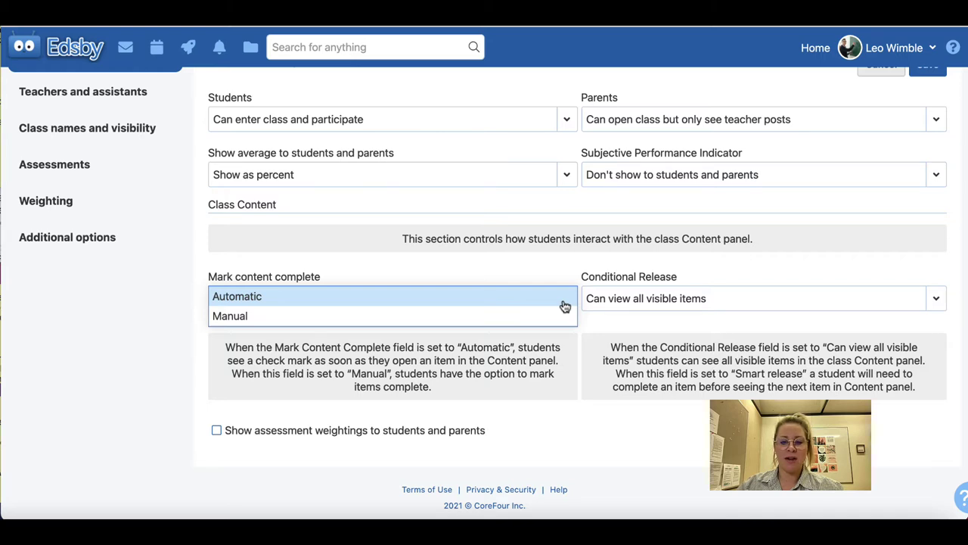
{"action": "left_click", "coordinate": [565, 315]}
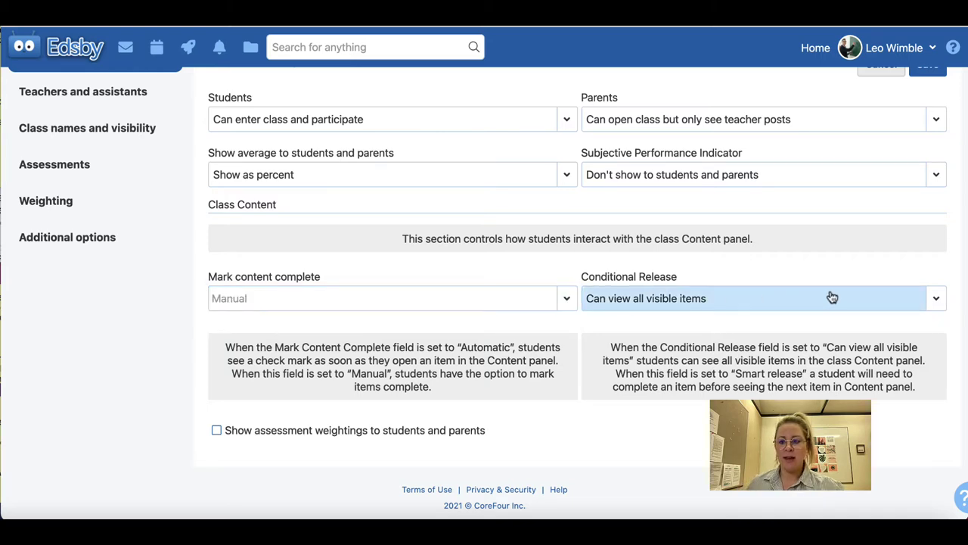
{"action": "left_click", "coordinate": [942, 299]}
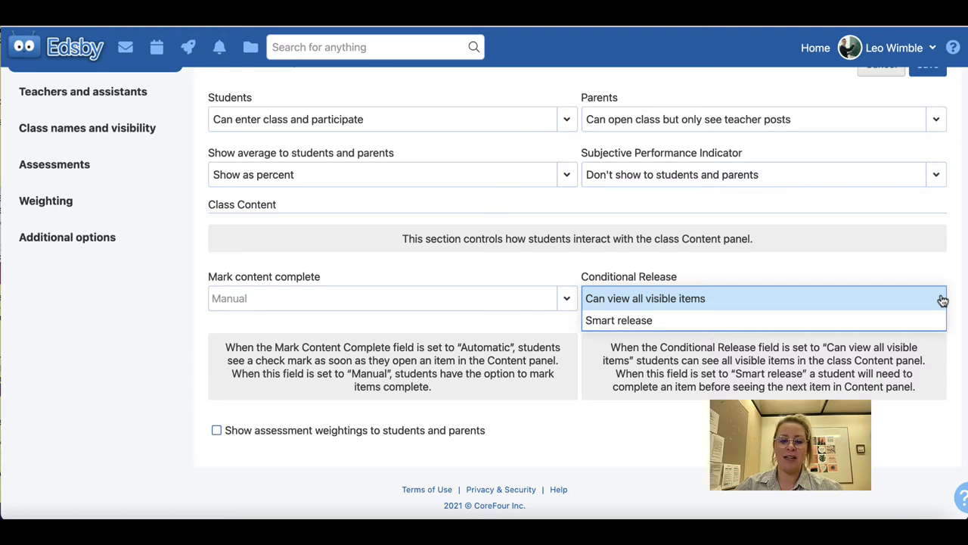
{"action": "left_click", "coordinate": [940, 300]}
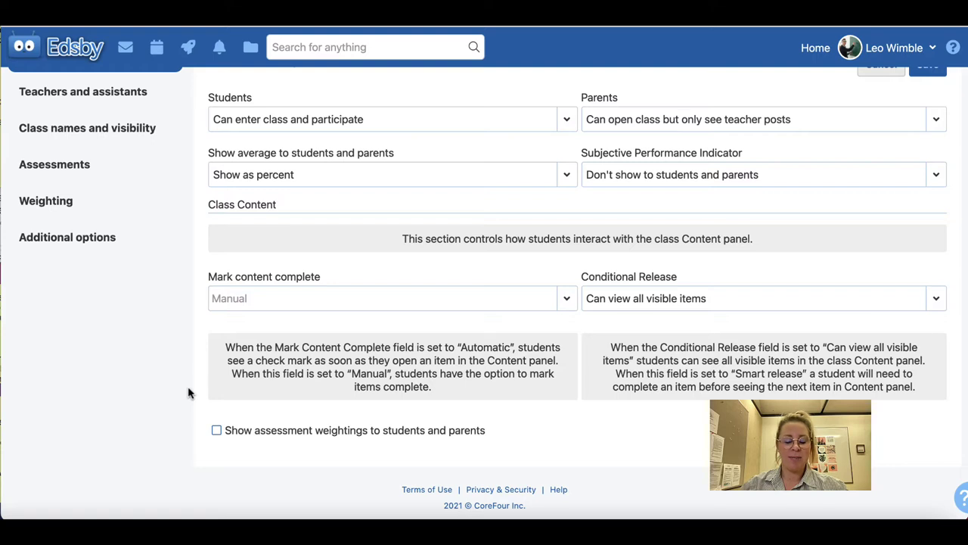
- Toggle showing assessment weightings to students and parents, save, and go to Teachers and assistants
{"action": "left_click", "coordinate": [216, 431]}
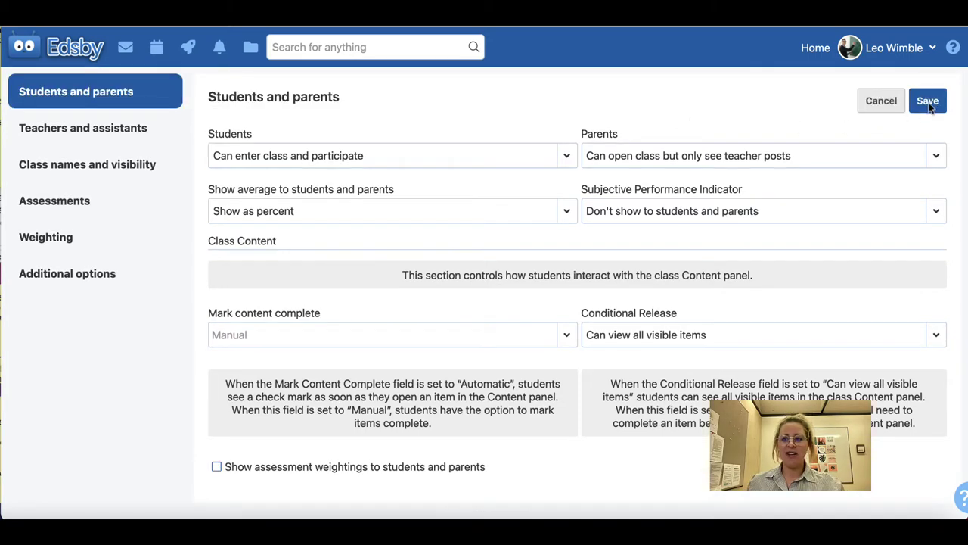
{"action": "left_click", "coordinate": [928, 103]}
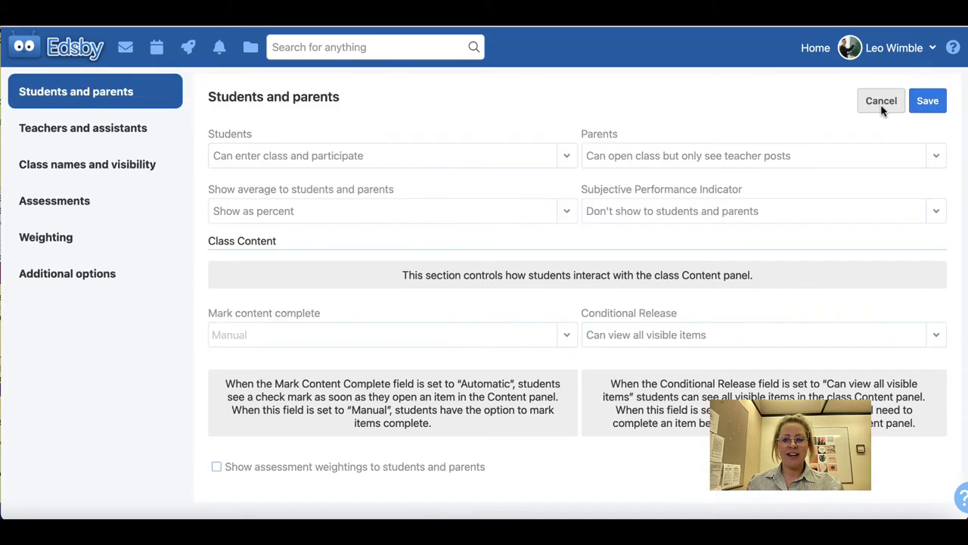
{"action": "left_click", "coordinate": [112, 142]}
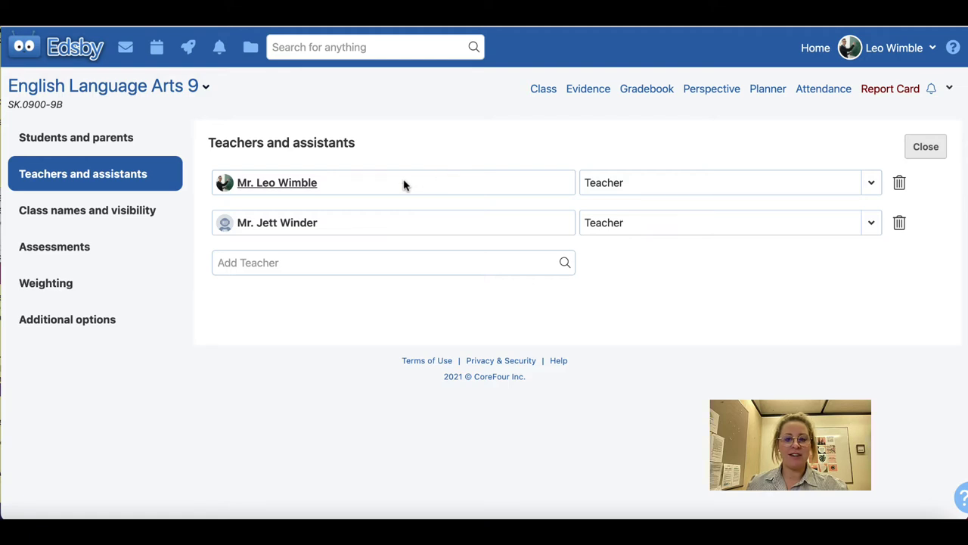
- Keep the first teacher as Teacher and switch the second teacher to Support and back to Teacher
{"action": "left_click", "coordinate": [872, 185]}
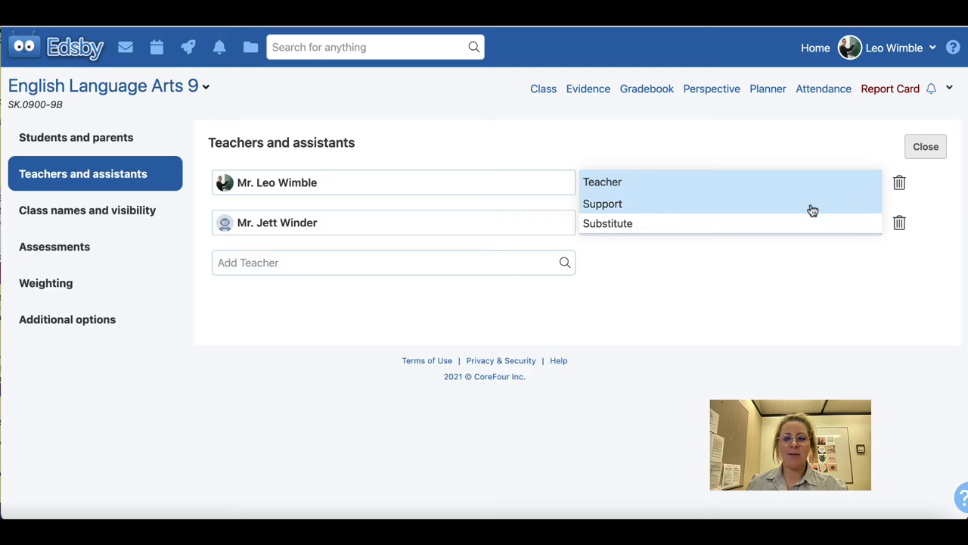
{"action": "left_click", "coordinate": [787, 268]}
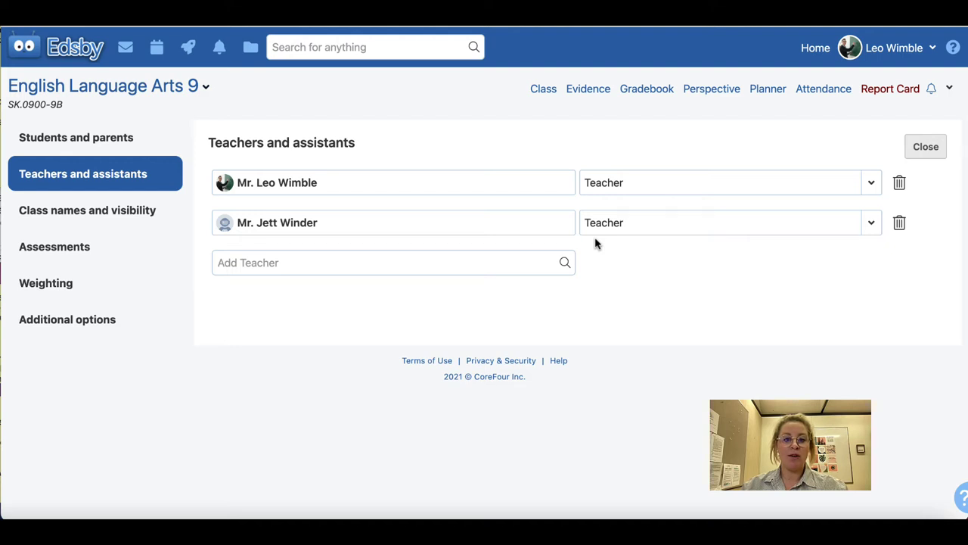
{"action": "left_click", "coordinate": [870, 233]}
{"action": "left_click", "coordinate": [860, 245]}
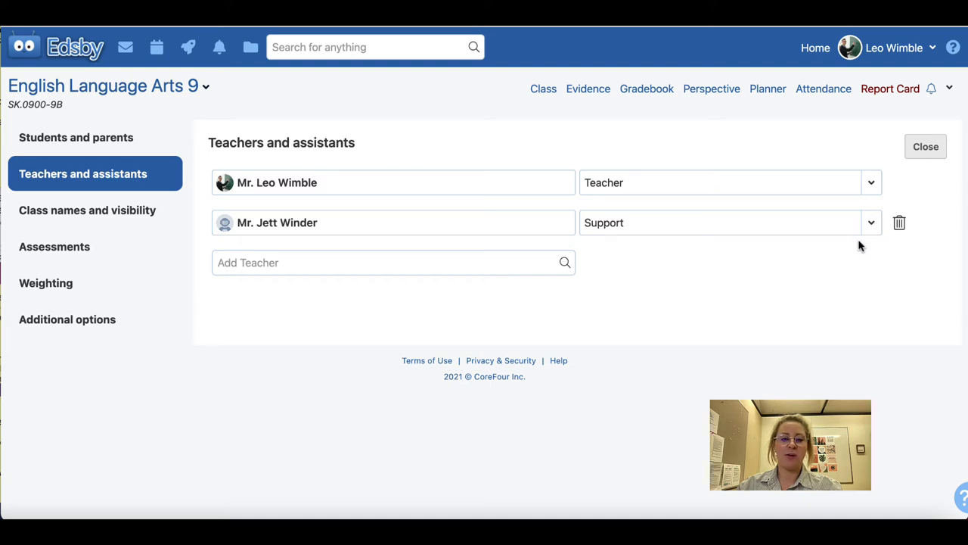
{"action": "left_click", "coordinate": [858, 245]}
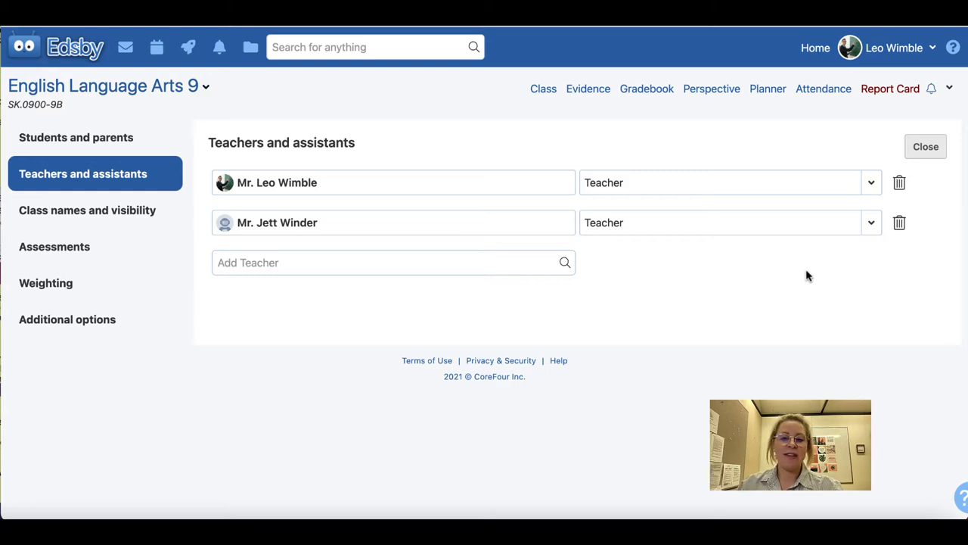
{"action": "left_click", "coordinate": [871, 223]}
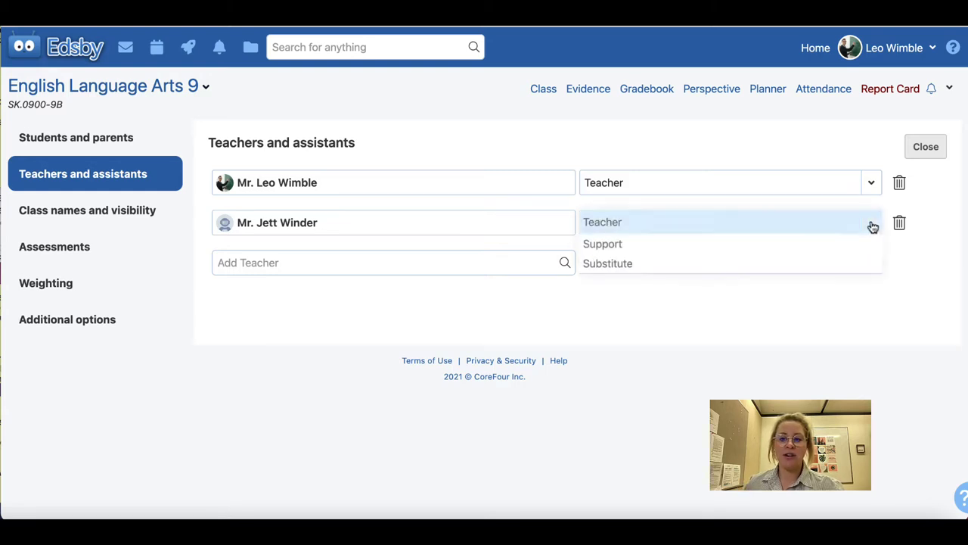
- Change the second teacher's role to Support, then Substitute, and view Class names and visibility
{"action": "left_click", "coordinate": [818, 249]}
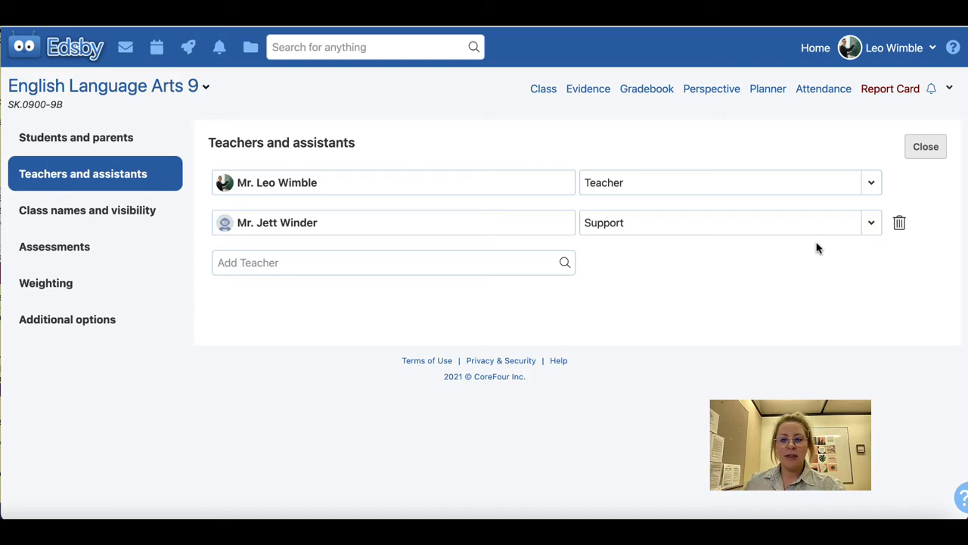
{"action": "left_click", "coordinate": [871, 225]}
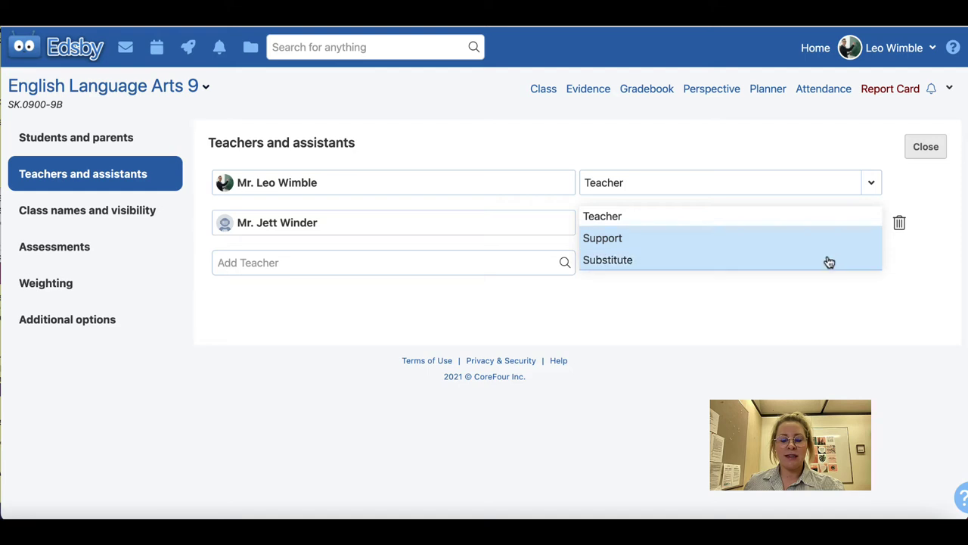
{"action": "left_click", "coordinate": [829, 262]}
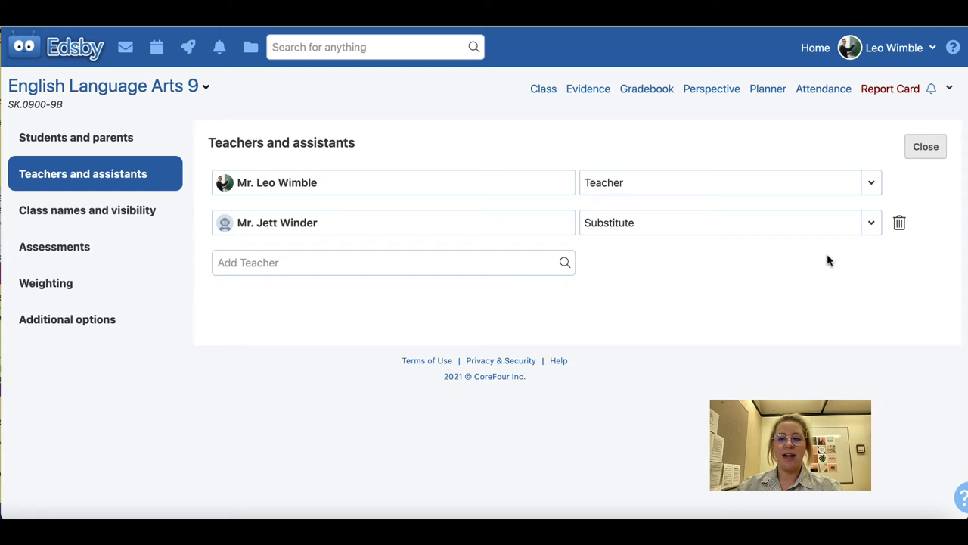
{"action": "left_click", "coordinate": [118, 219]}
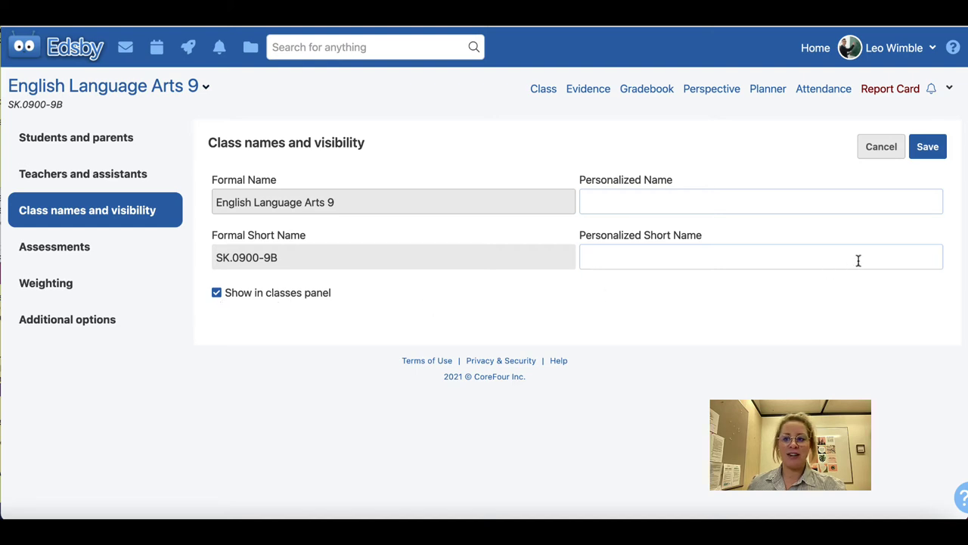
- Save the class names and set Assessments to display results in High School Achievement
{"action": "left_click", "coordinate": [936, 155]}
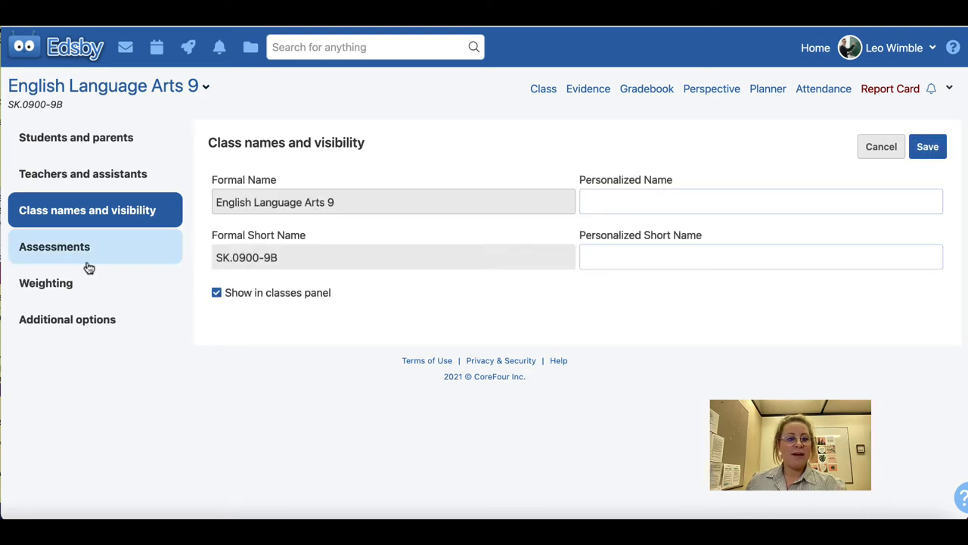
{"action": "left_click", "coordinate": [88, 264]}
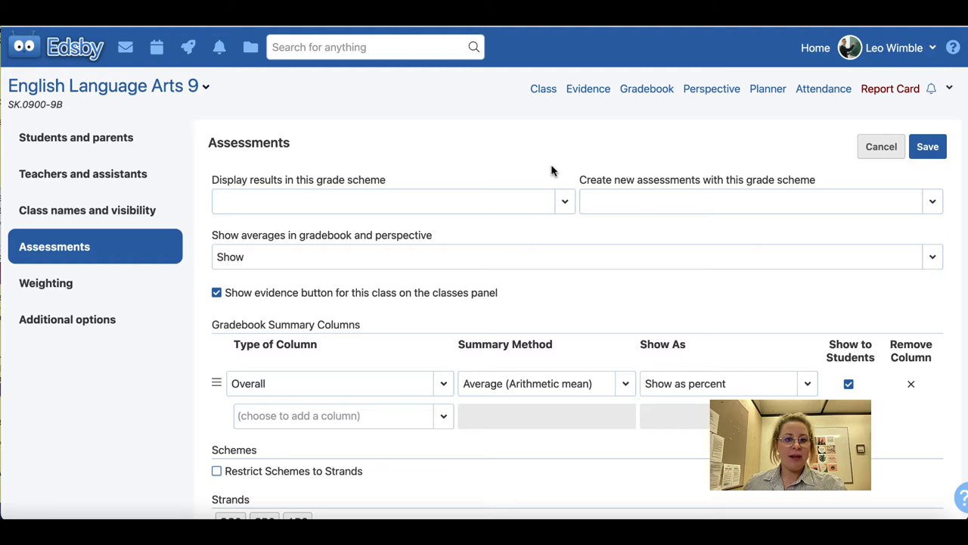
{"action": "left_click", "coordinate": [564, 202]}
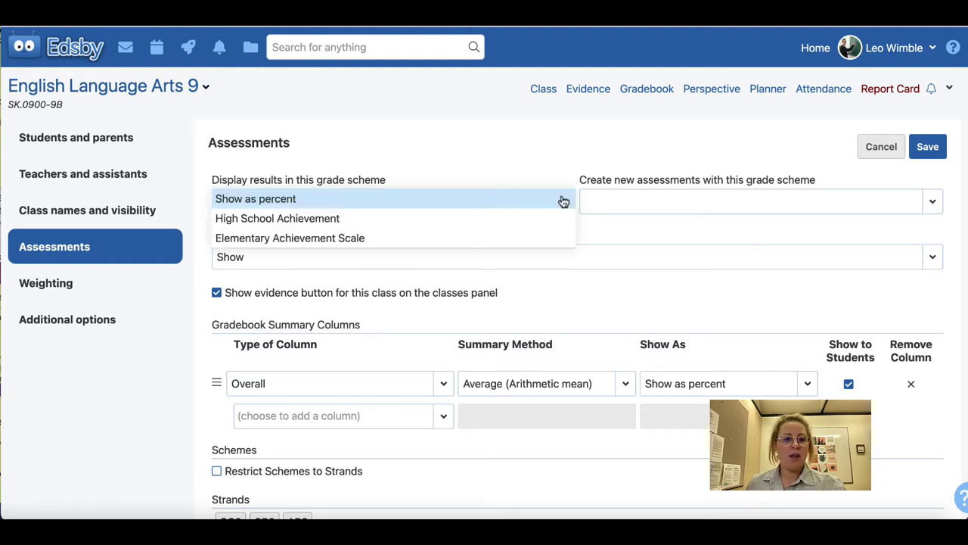
{"action": "left_click", "coordinate": [515, 205]}
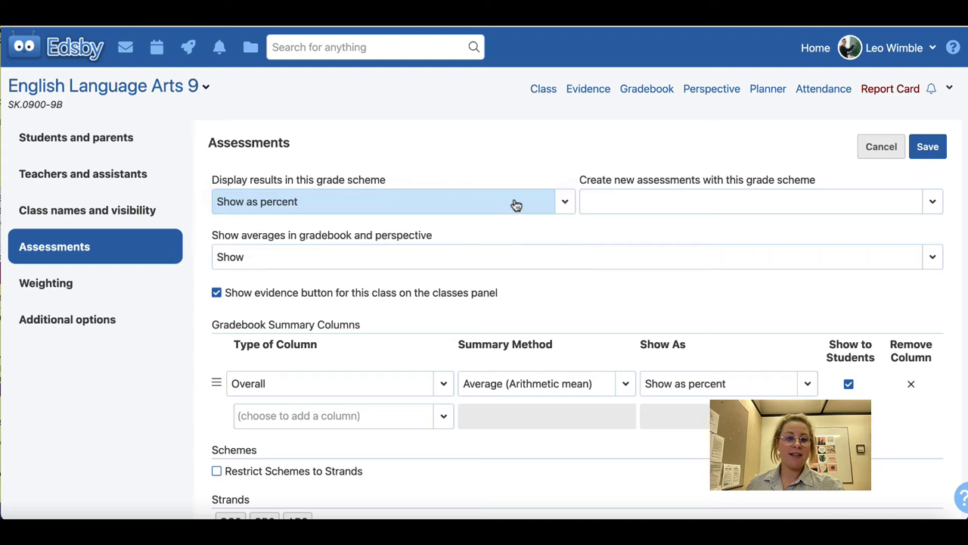
{"action": "left_click", "coordinate": [566, 201]}
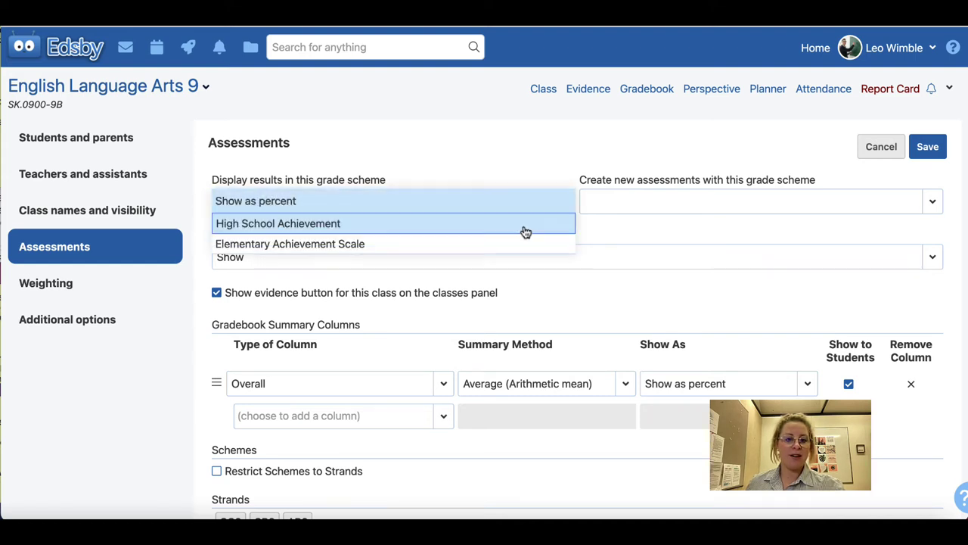
{"action": "left_click", "coordinate": [526, 223]}
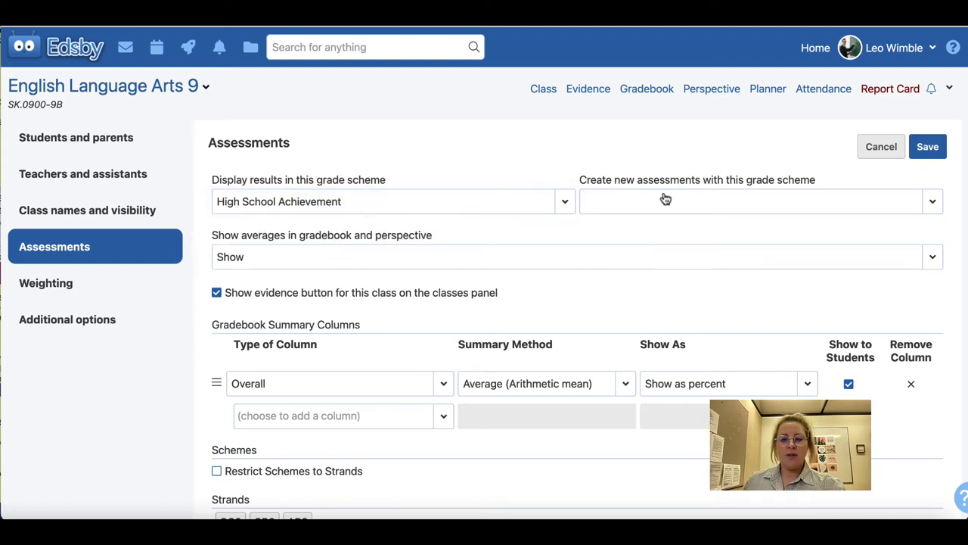
- Create new assessments with High School Achievement Scale and show averages in gradebook and perspective
{"action": "left_click", "coordinate": [812, 211]}
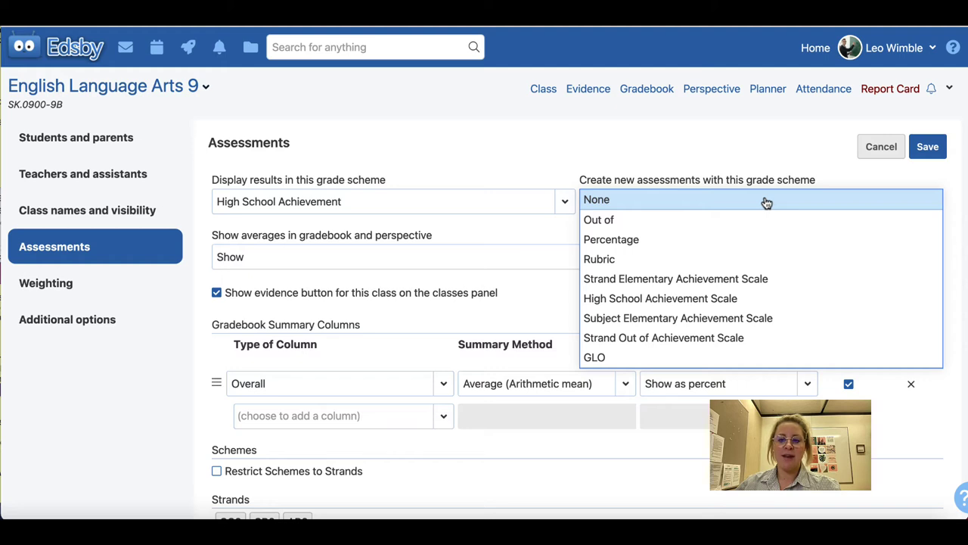
{"action": "left_click", "coordinate": [730, 298]}
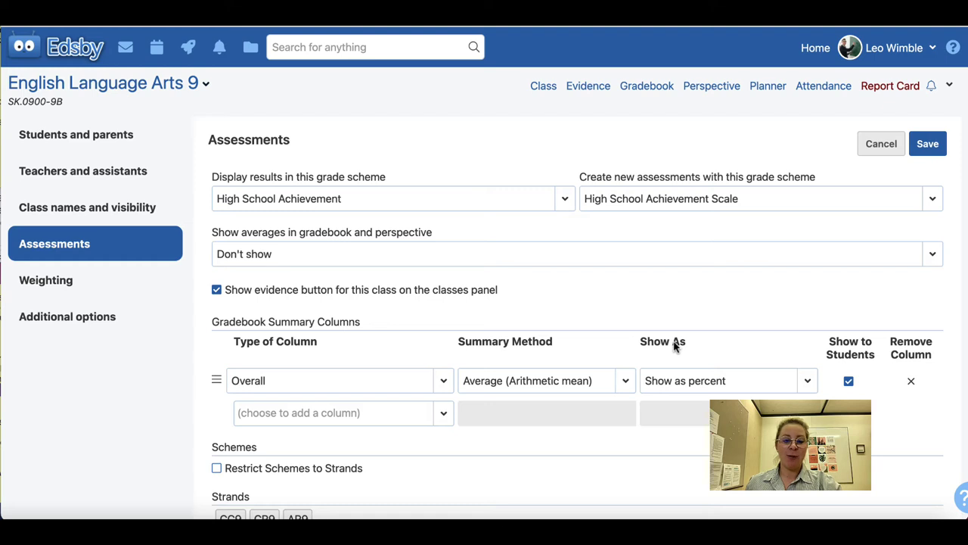
{"action": "left_click", "coordinate": [636, 261]}
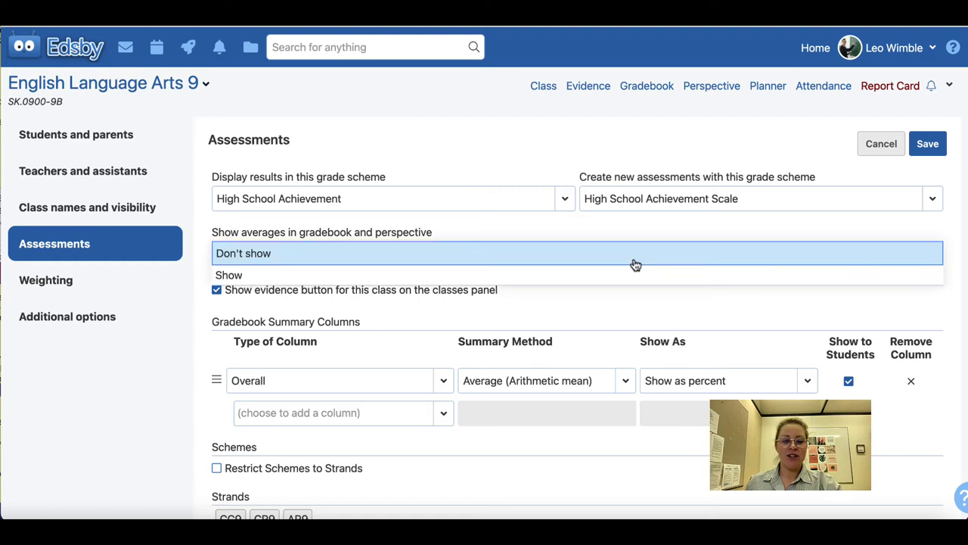
{"action": "left_click", "coordinate": [633, 276]}
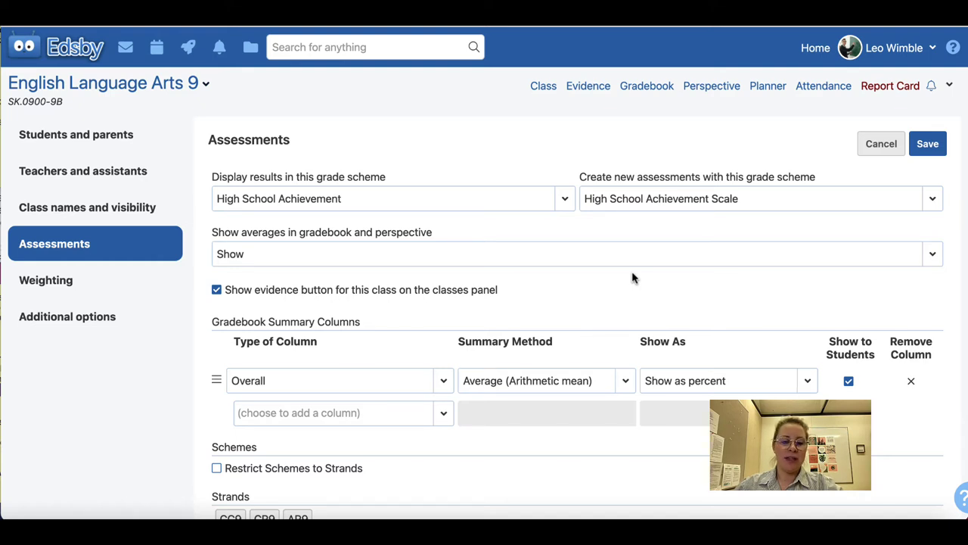
- Hide the evidence button on the classes panel and start choosing a new summary column type
{"action": "left_click", "coordinate": [217, 292]}
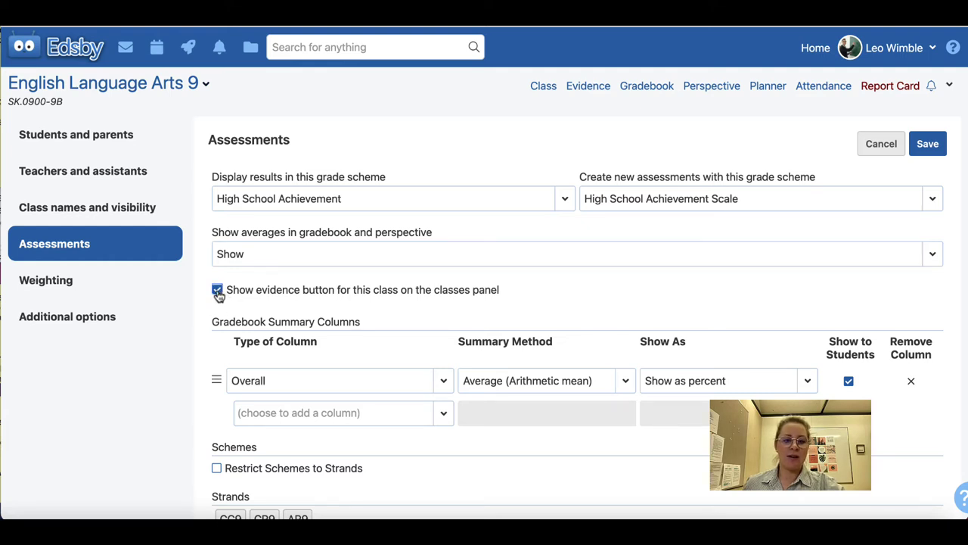
{"action": "scroll", "coordinate": [345, 262], "scroll_direction": "down", "scroll_amount": 2}
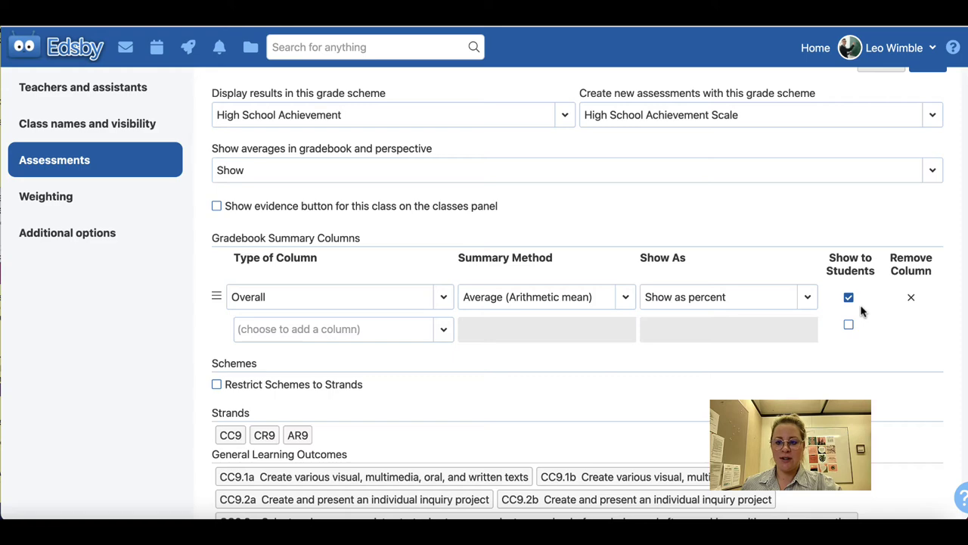
{"action": "left_click", "coordinate": [442, 339]}
- Add a Student Number gradebook summary column
{"action": "scroll", "coordinate": [436, 352], "scroll_direction": "down", "scroll_amount": 6}
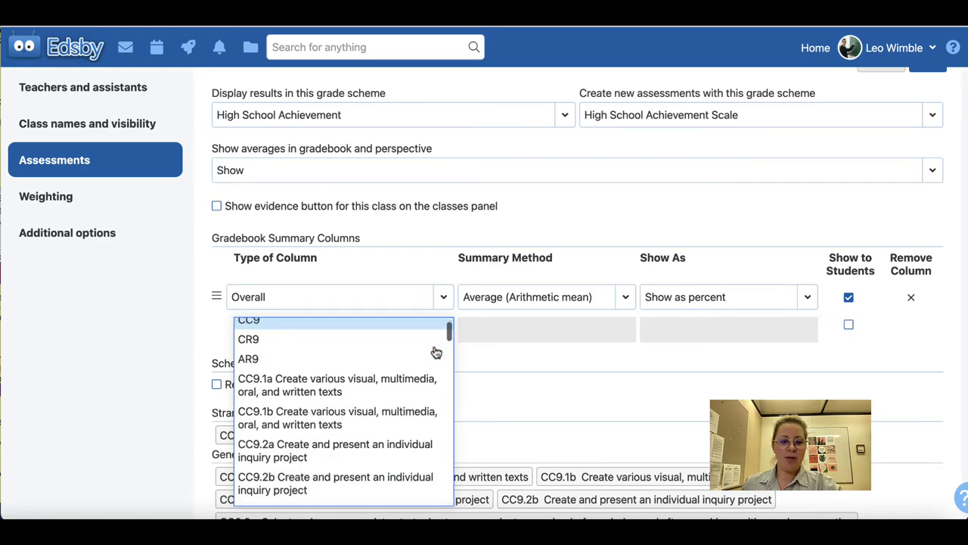
{"action": "scroll", "coordinate": [436, 353], "scroll_direction": "down", "scroll_amount": 10}
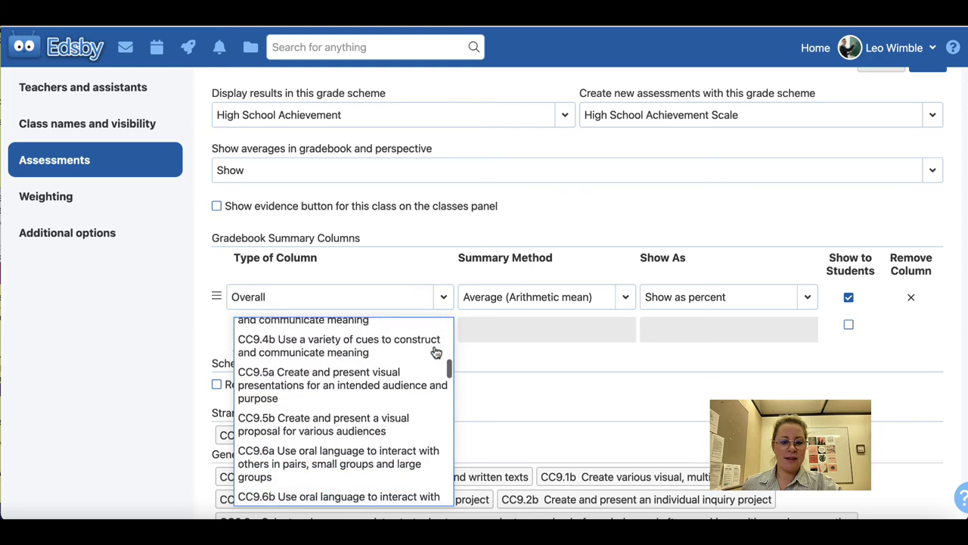
{"action": "scroll", "coordinate": [436, 352], "scroll_direction": "down", "scroll_amount": 10}
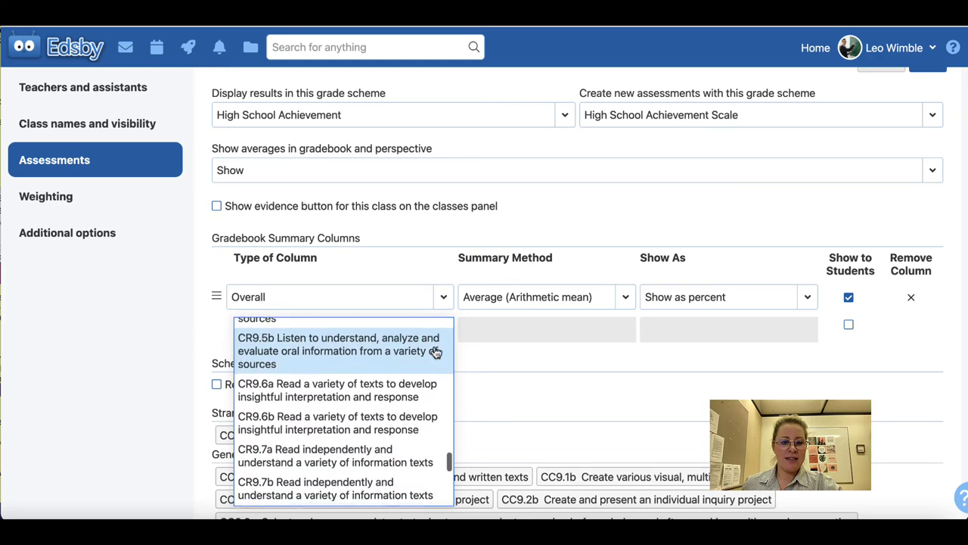
{"action": "scroll", "coordinate": [435, 352], "scroll_direction": "down", "scroll_amount": 2}
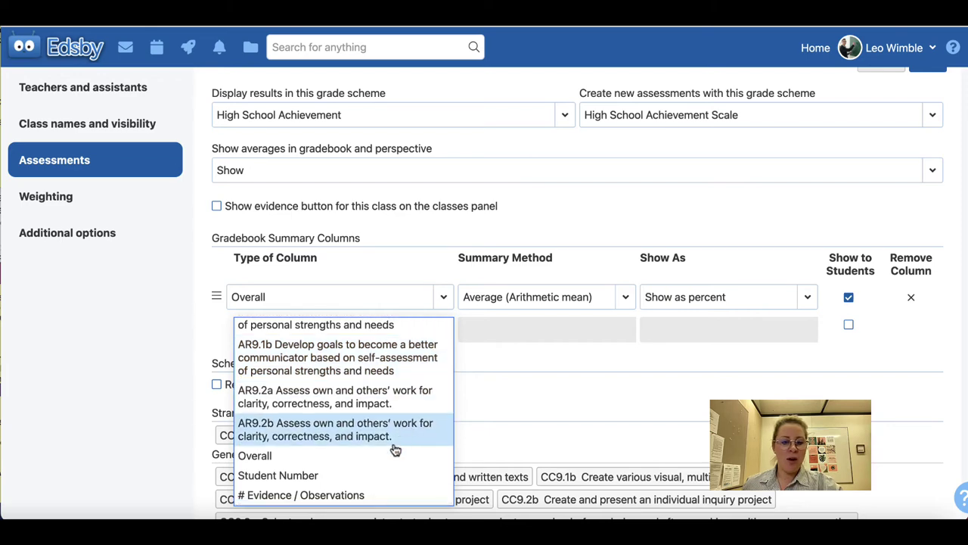
{"action": "left_click", "coordinate": [381, 472]}
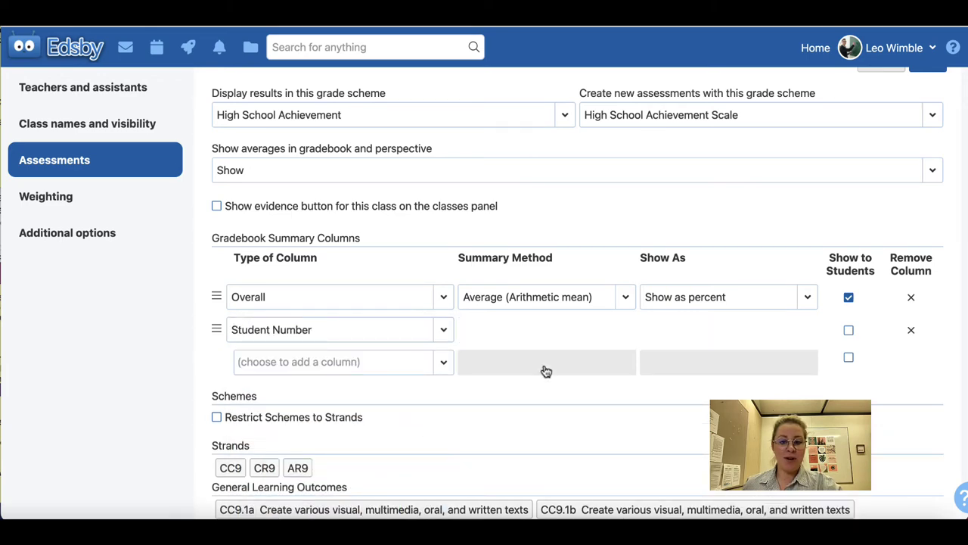
- Add an Overall summary column summarised by Median and shown as percent
{"action": "left_click", "coordinate": [363, 363]}
{"action": "left_click", "coordinate": [325, 456]}
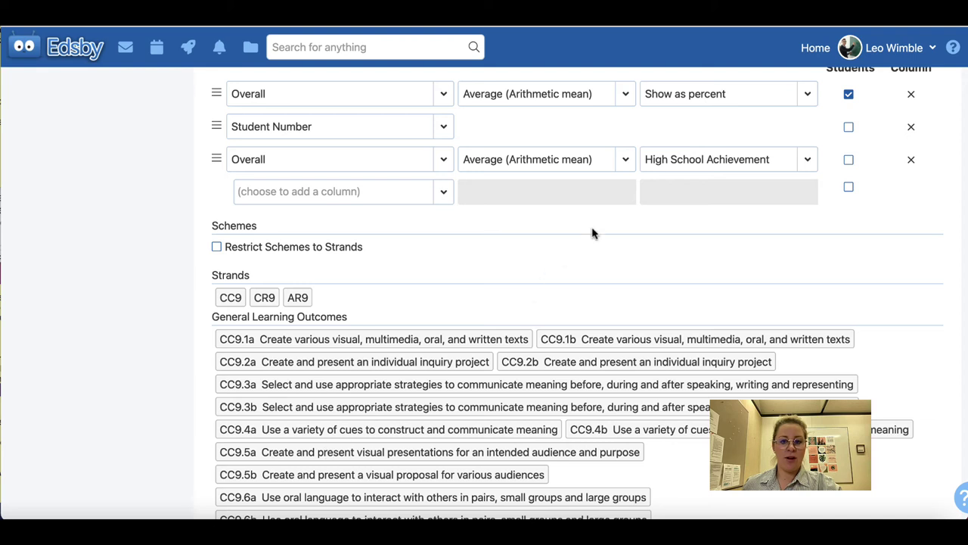
{"action": "left_click", "coordinate": [605, 190]}
{"action": "left_click", "coordinate": [592, 201]}
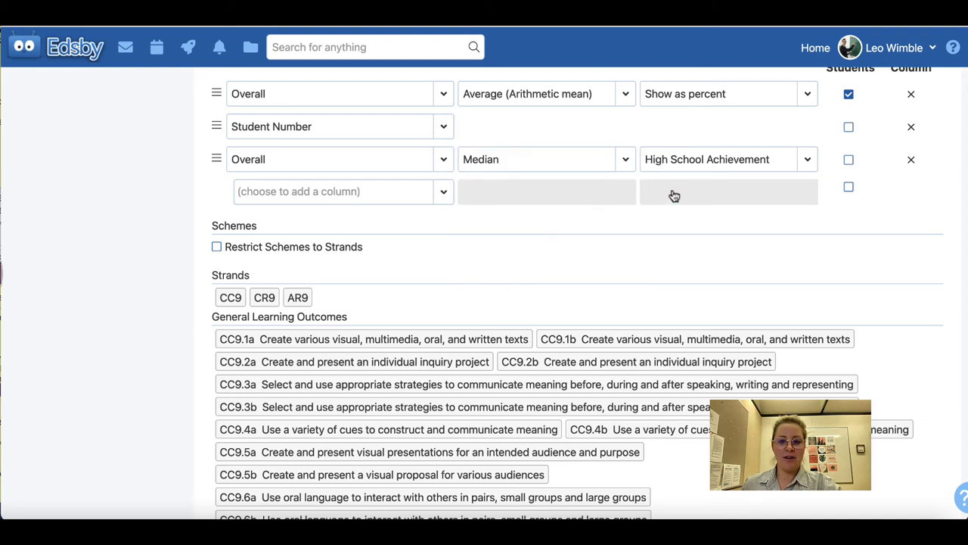
{"action": "left_click", "coordinate": [801, 167]}
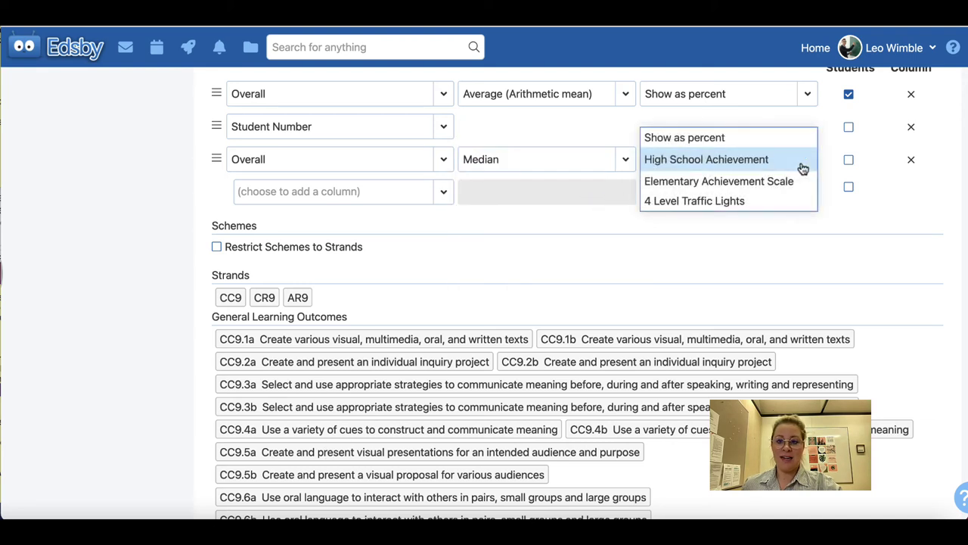
{"action": "left_click", "coordinate": [785, 140]}
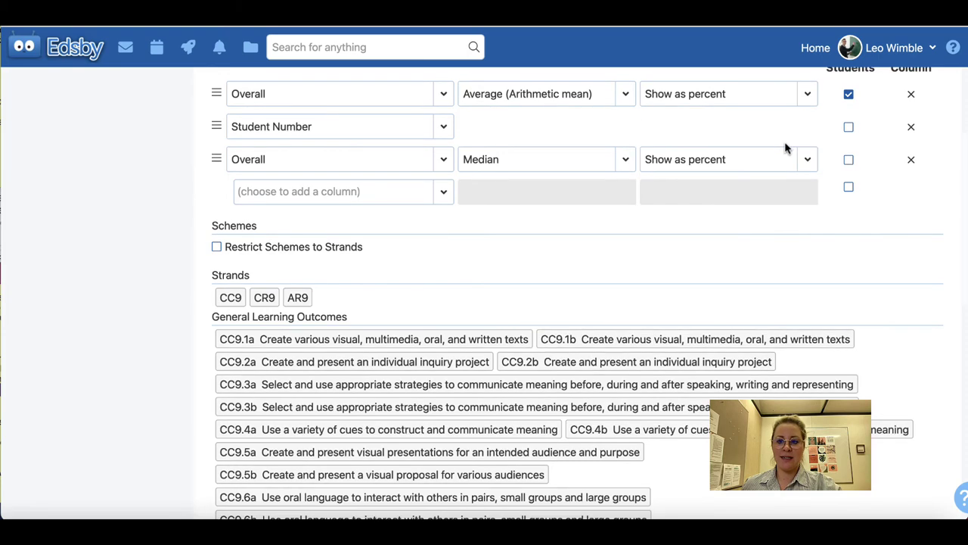
- Add another Overall summary column summarised by Mode, keeping Median shown as percent
{"action": "left_click", "coordinate": [438, 192]}
{"action": "scroll", "coordinate": [434, 259], "scroll_direction": "down", "scroll_amount": 15}
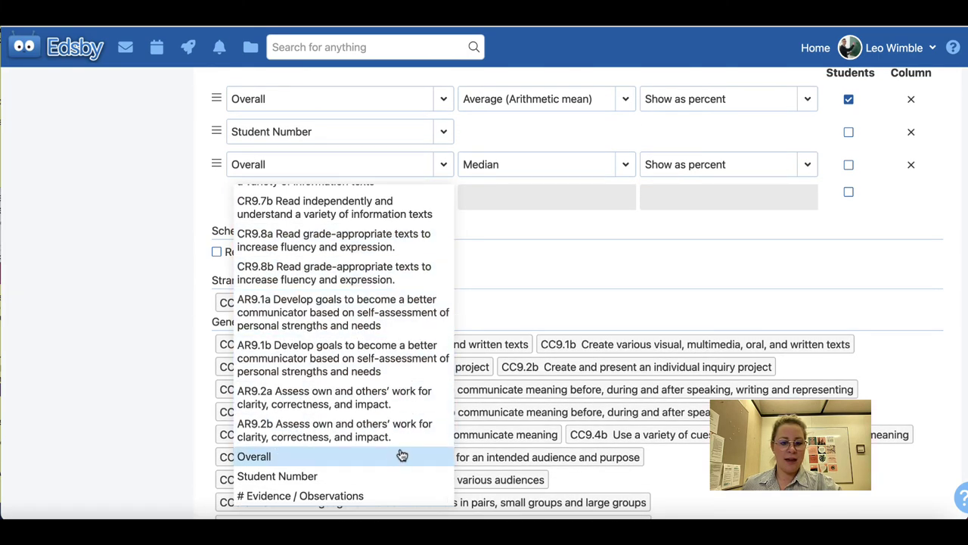
{"action": "left_click", "coordinate": [399, 454]}
{"action": "left_click", "coordinate": [626, 197]}
{"action": "left_click", "coordinate": [595, 228]}
{"action": "left_click", "coordinate": [806, 204]}
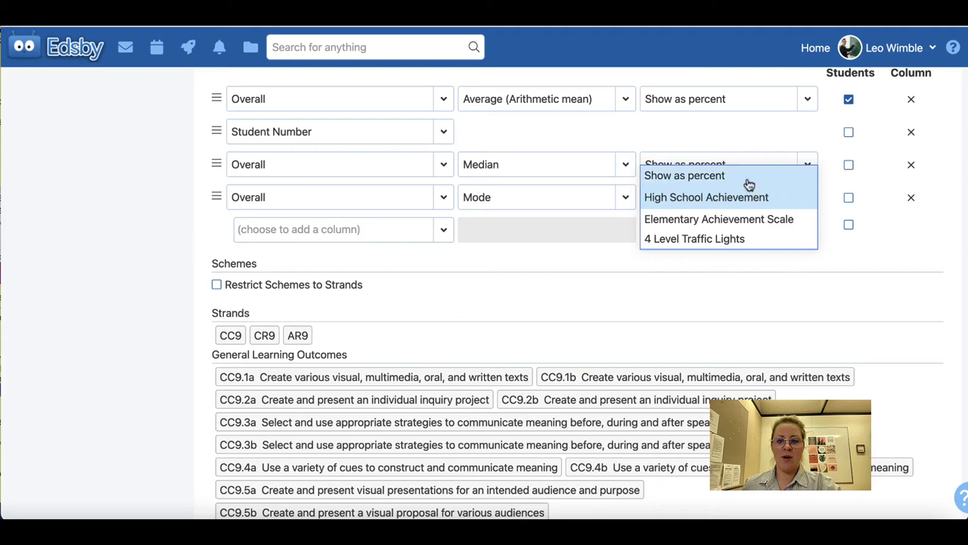
{"action": "left_click", "coordinate": [747, 179]}
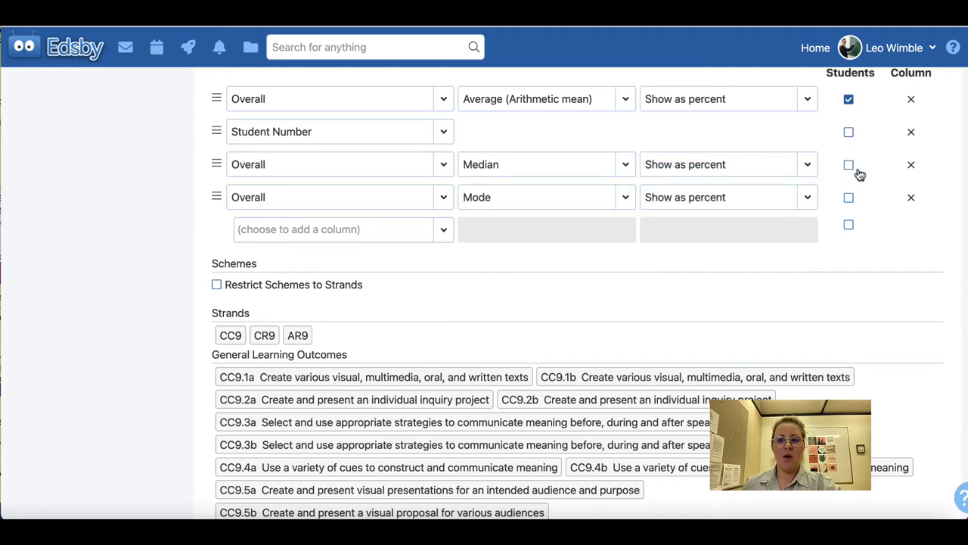
- Leave the summary columns and open the class Weighting settings
{"action": "scroll", "coordinate": [232, 231], "scroll_direction": "down", "scroll_amount": 1}
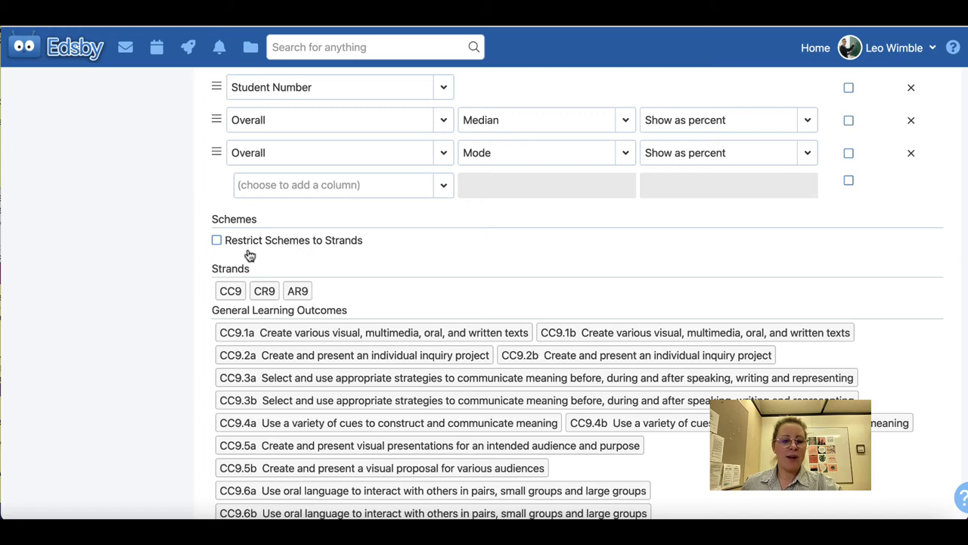
{"action": "scroll", "coordinate": [354, 255], "scroll_direction": "down", "scroll_amount": 2}
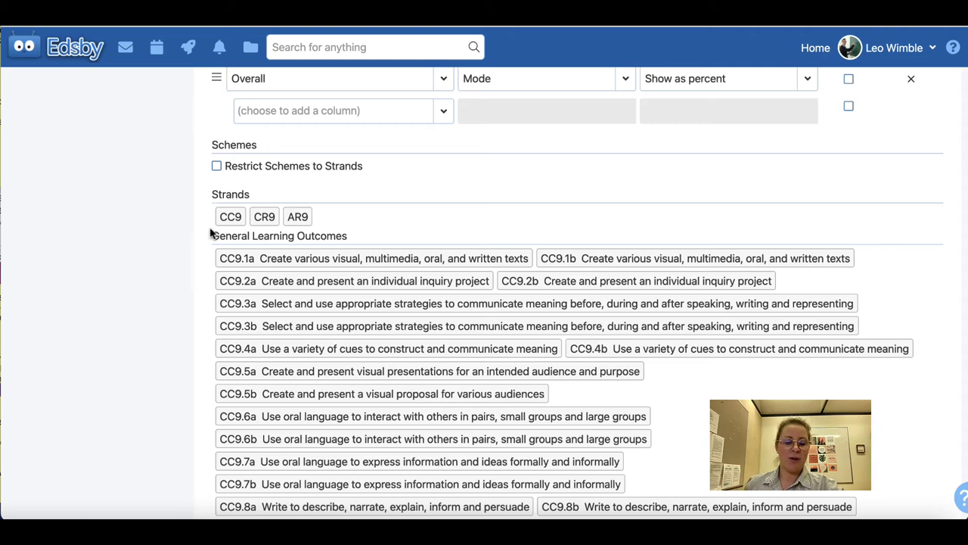
{"action": "scroll", "coordinate": [204, 263], "scroll_direction": "down", "scroll_amount": 8}
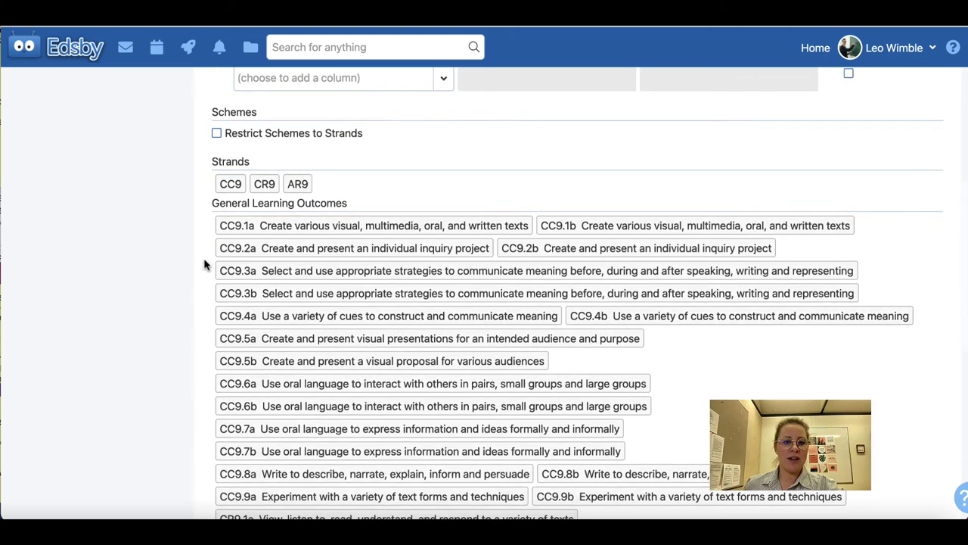
{"action": "scroll", "coordinate": [205, 263], "scroll_direction": "up", "scroll_amount": 15}
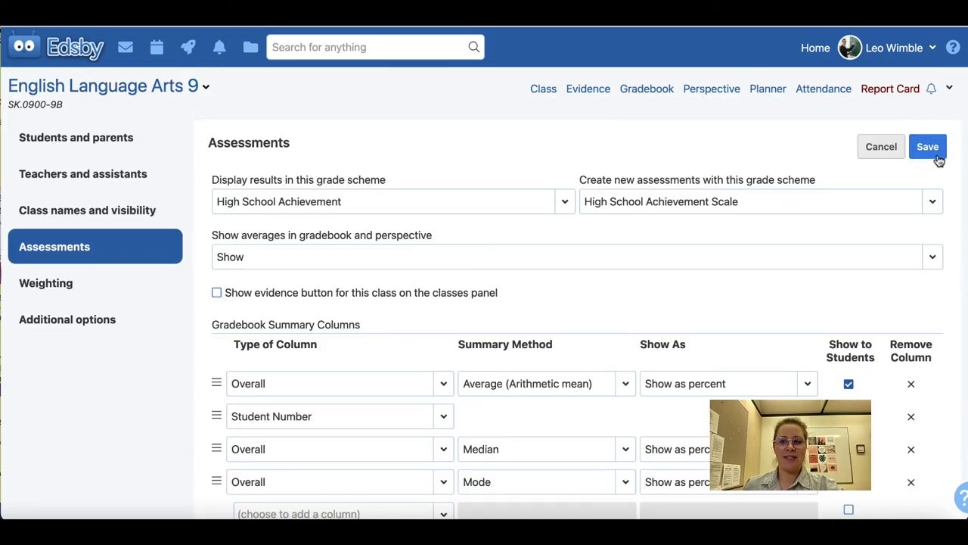
{"action": "left_click", "coordinate": [71, 295]}
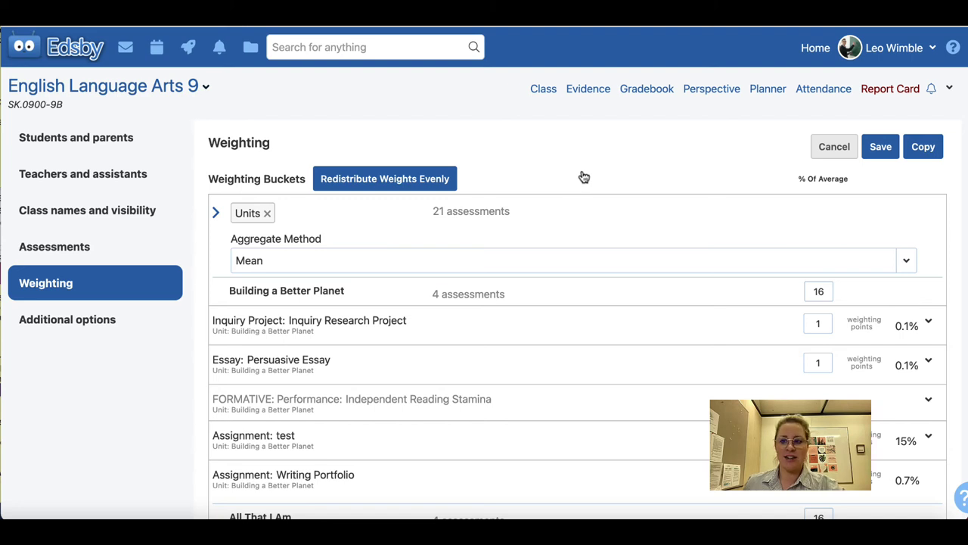
- Remove Units from the weighting bucket, then choose Units again as the bucket grouping
{"action": "scroll", "coordinate": [520, 178], "scroll_direction": "down", "scroll_amount": 1}
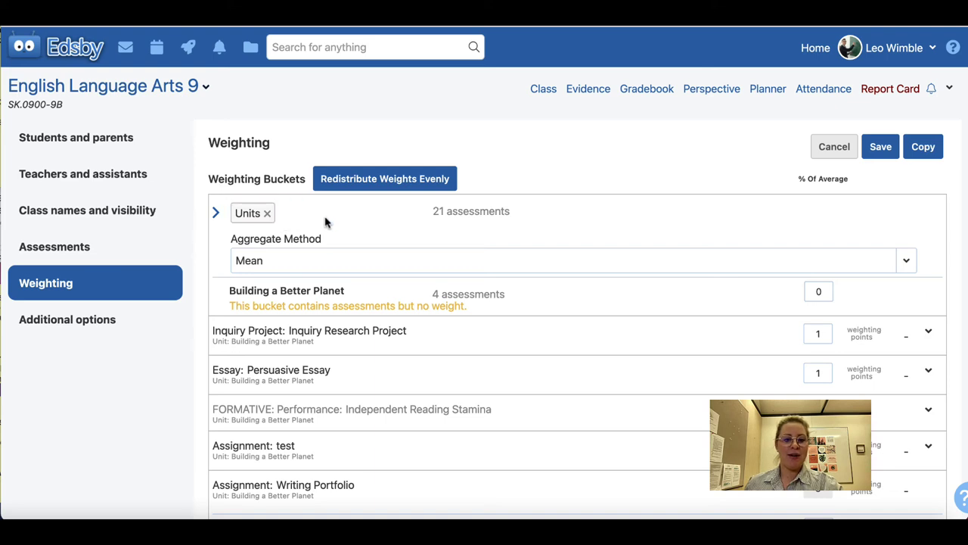
{"action": "left_click", "coordinate": [268, 215]}
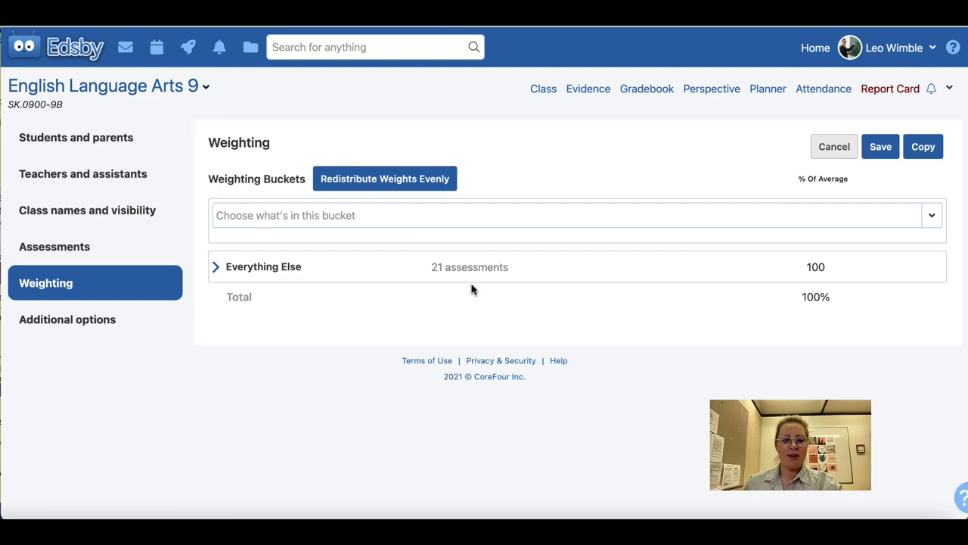
{"action": "left_click", "coordinate": [267, 218]}
{"action": "scroll", "coordinate": [309, 272], "scroll_direction": "down", "scroll_amount": 5}
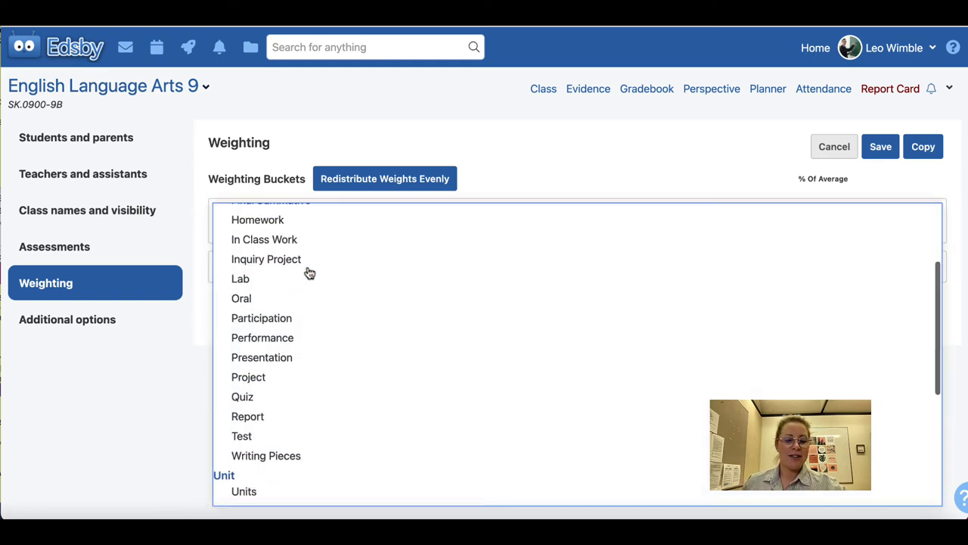
{"action": "left_click", "coordinate": [283, 378]}
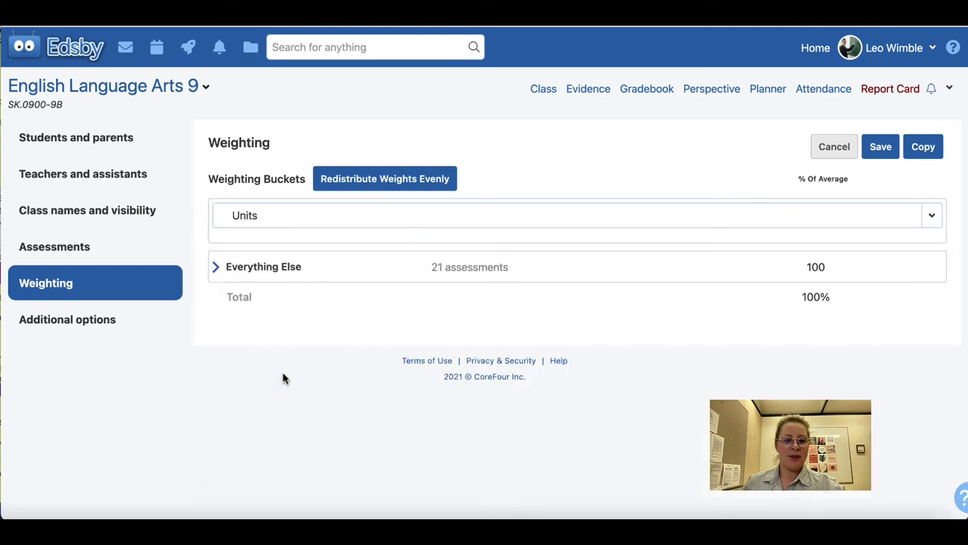
{"action": "scroll", "coordinate": [298, 352], "scroll_direction": "down", "scroll_amount": 2}
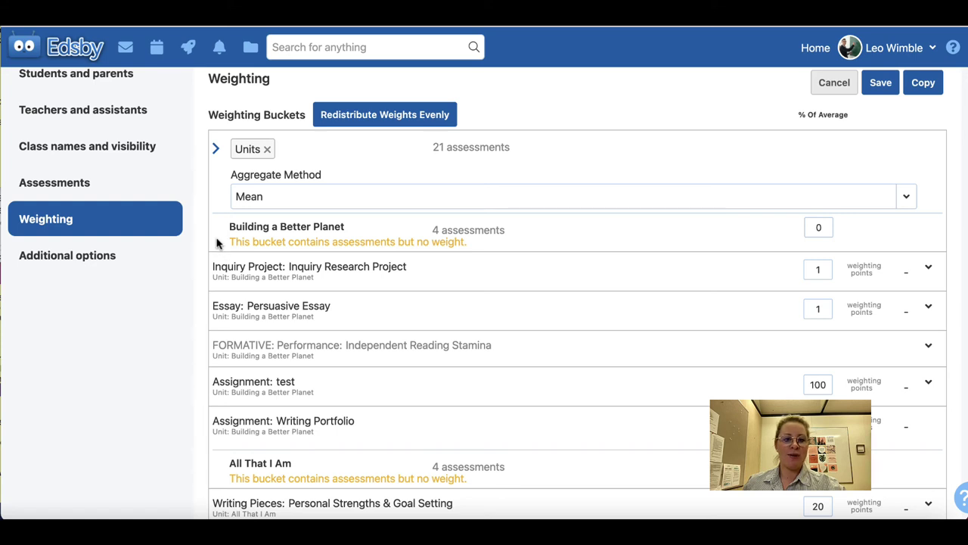
- Enter weight 20 for each unit bucket, leaving Final Exam at 0
{"action": "scroll", "coordinate": [530, 245], "scroll_direction": "up", "scroll_amount": 1}
{"action": "left_click", "coordinate": [825, 251]}
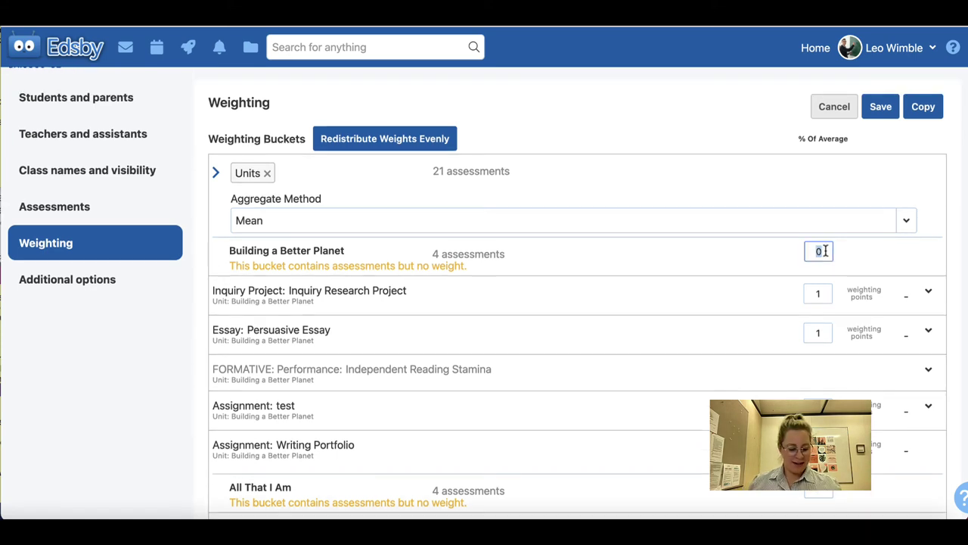
{"action": "type", "text": "20"}
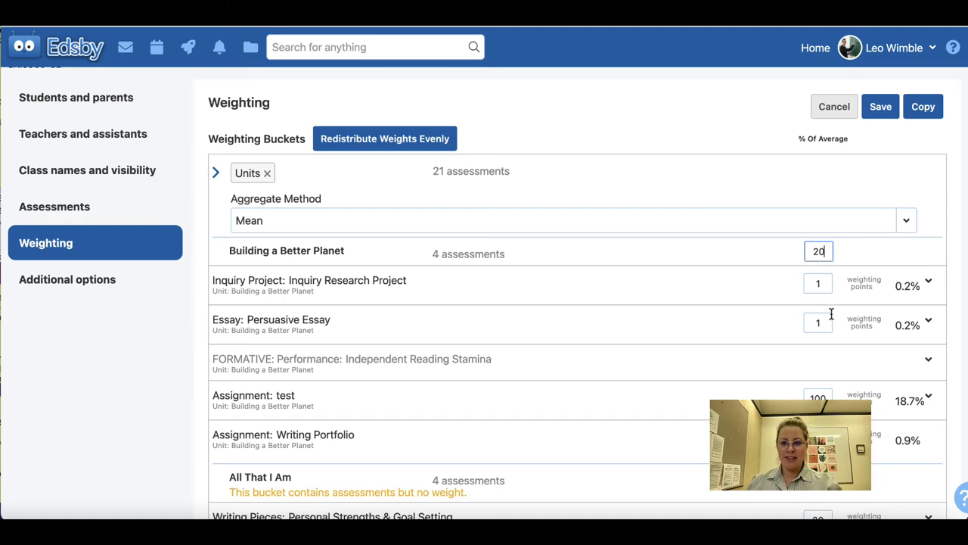
{"action": "scroll", "coordinate": [876, 367], "scroll_direction": "down", "scroll_amount": 2}
{"action": "key", "text": "Tab"}
{"action": "scroll", "coordinate": [824, 368], "scroll_direction": "down", "scroll_amount": 5}
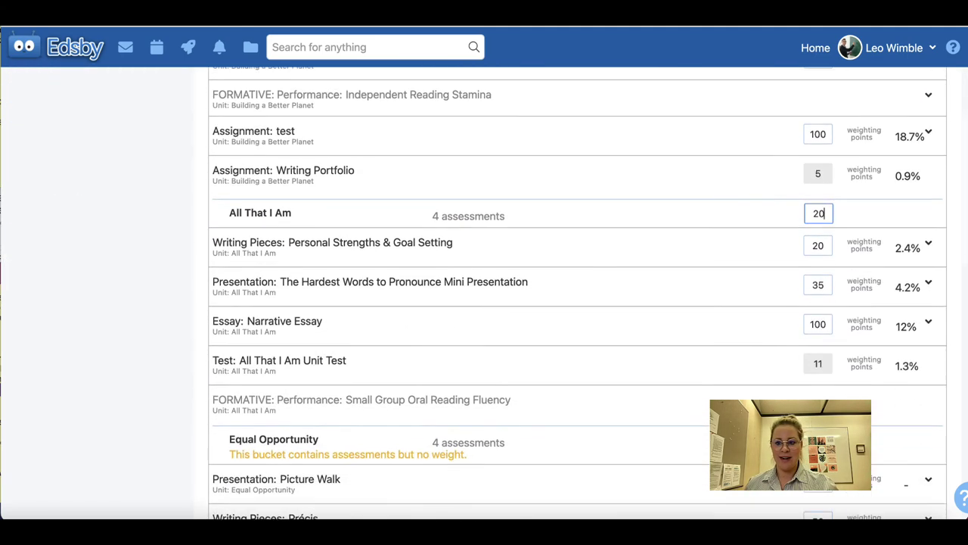
{"action": "left_click", "coordinate": [822, 366]}
{"action": "type", "text": "20"}
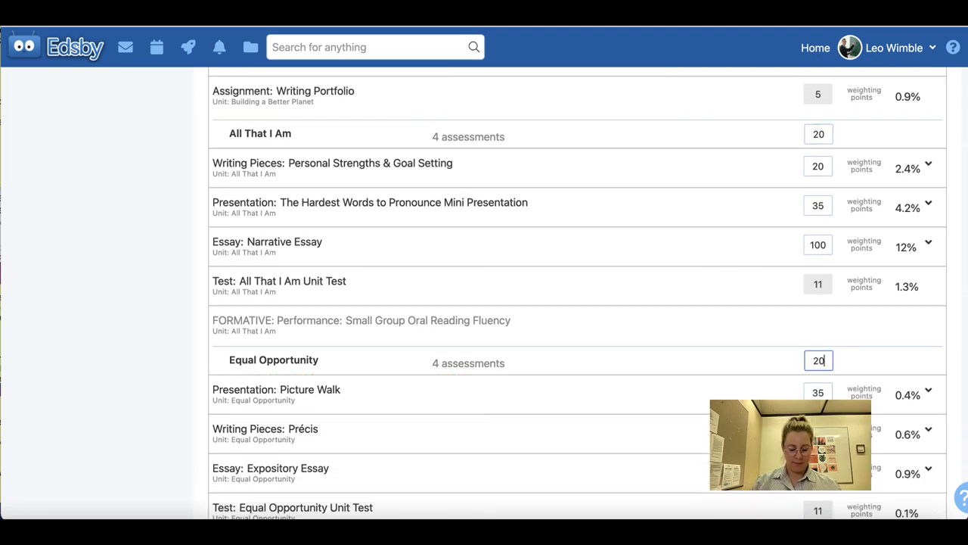
{"action": "scroll", "coordinate": [799, 293], "scroll_direction": "down", "scroll_amount": 5}
{"action": "left_click", "coordinate": [818, 290]}
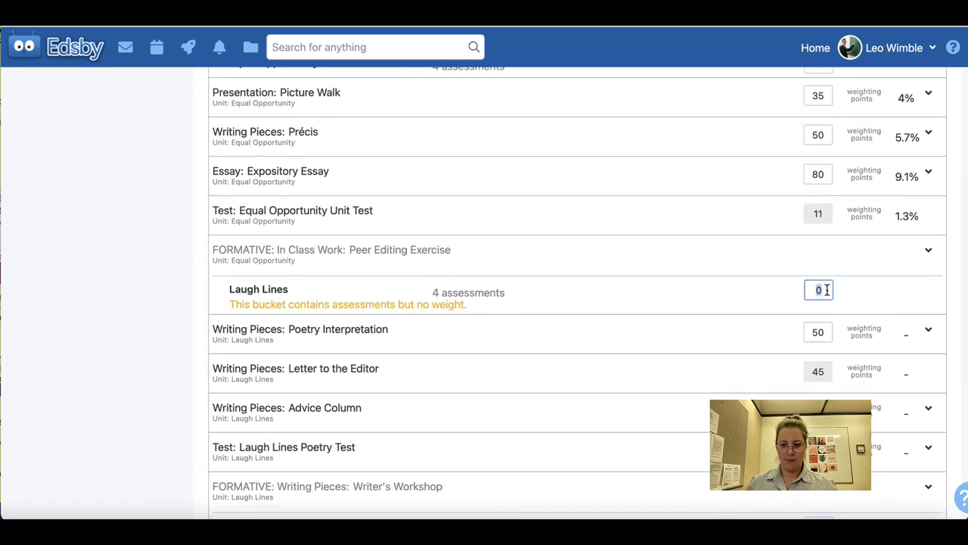
{"action": "type", "text": "20"}
{"action": "key", "text": "Tab"}
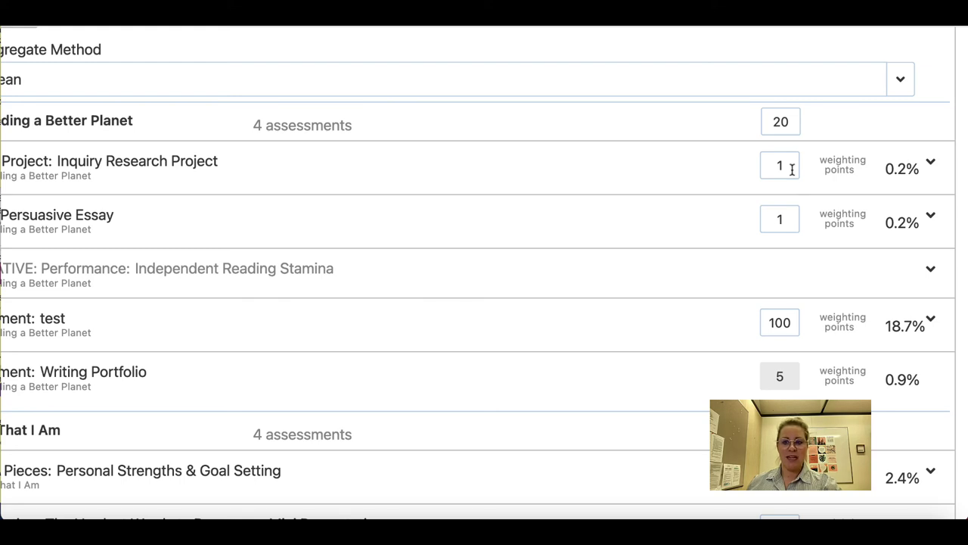
- Change the Assignment: test weighting from 100 to 3 points and save the weighting settings
{"action": "scroll", "coordinate": [792, 170], "scroll_direction": "down", "scroll_amount": 2}
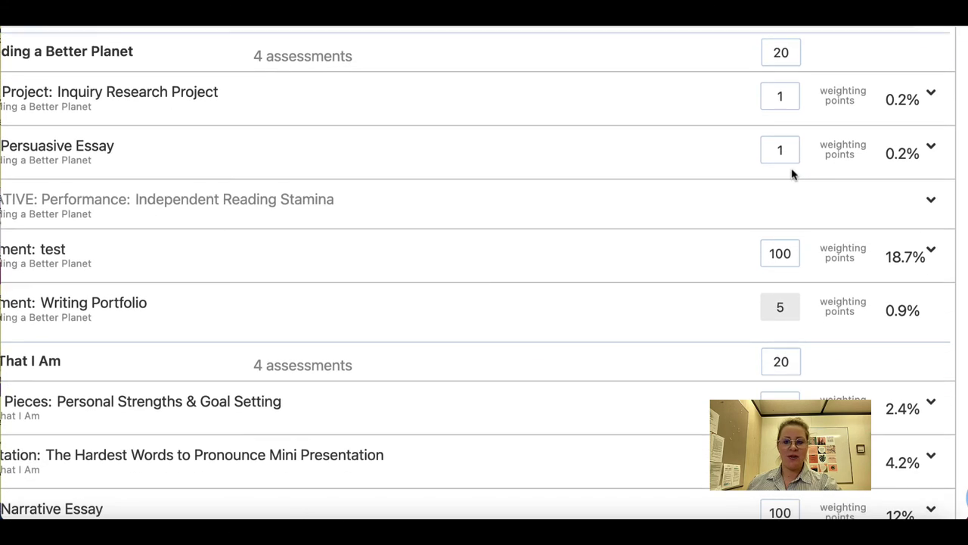
{"action": "scroll", "coordinate": [787, 255], "scroll_direction": "up", "scroll_amount": 2}
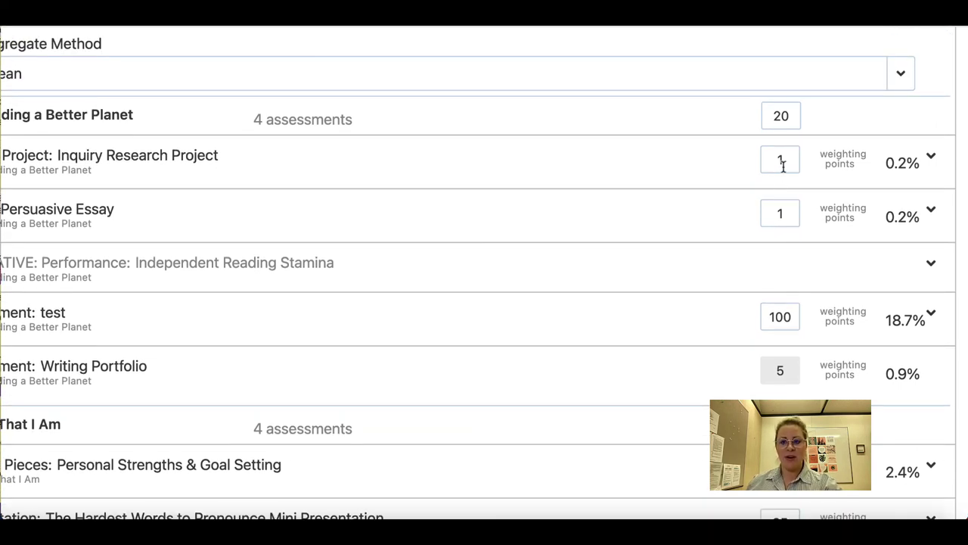
{"action": "left_click", "coordinate": [783, 160]}
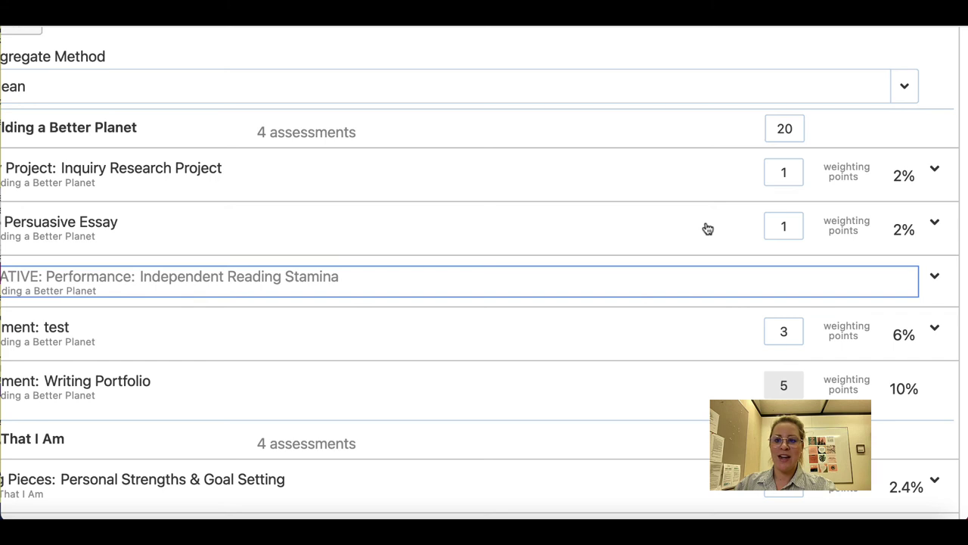
{"action": "scroll", "coordinate": [708, 228], "scroll_direction": "up", "scroll_amount": 1}
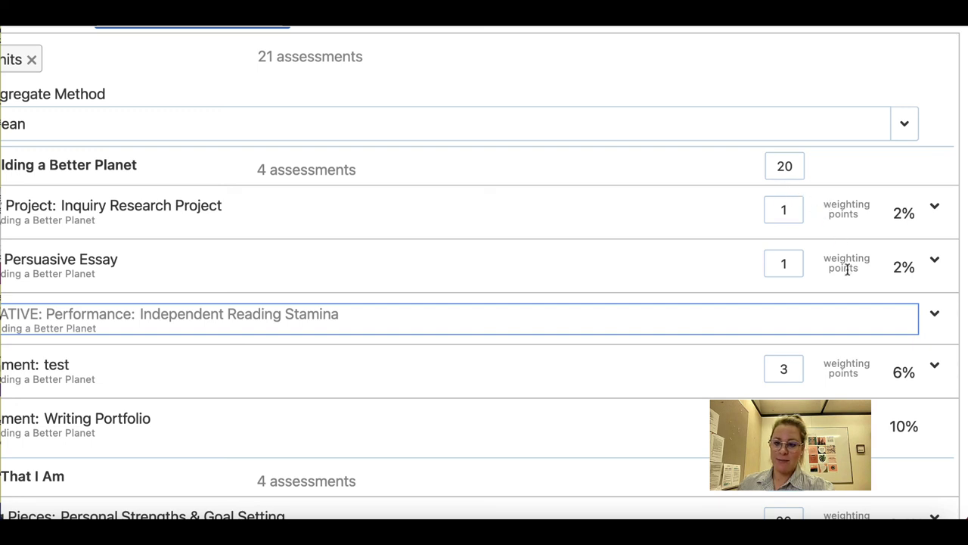
{"action": "scroll", "coordinate": [847, 268], "scroll_direction": "up", "scroll_amount": 3}
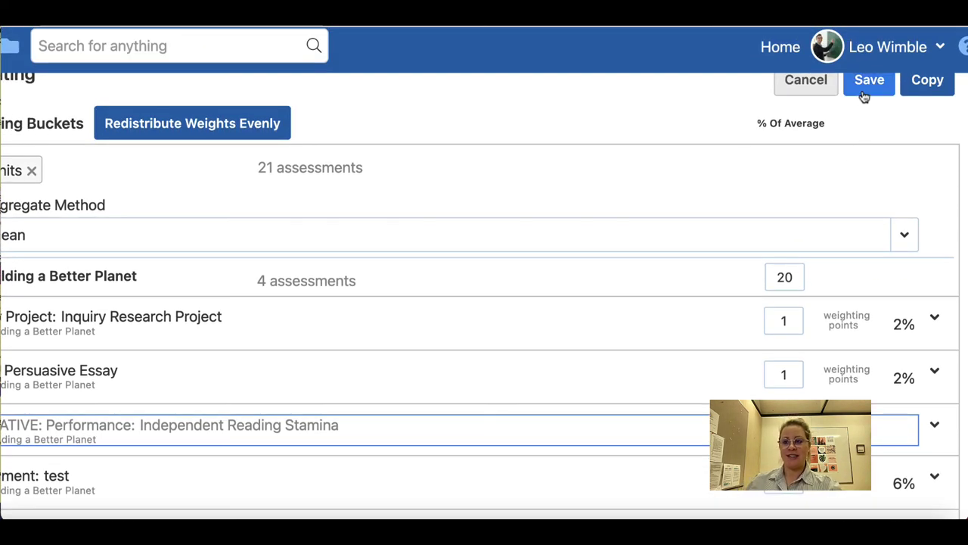
{"action": "left_click", "coordinate": [865, 87]}
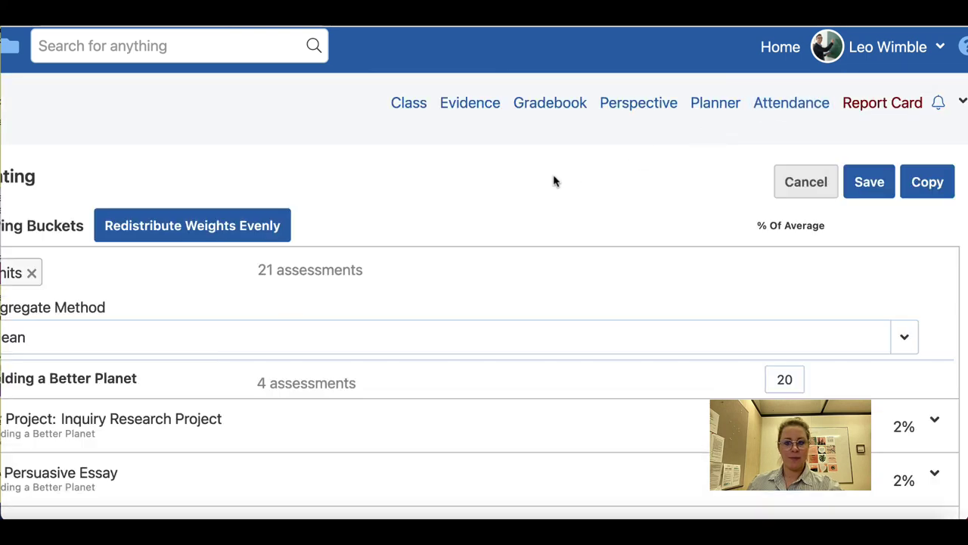